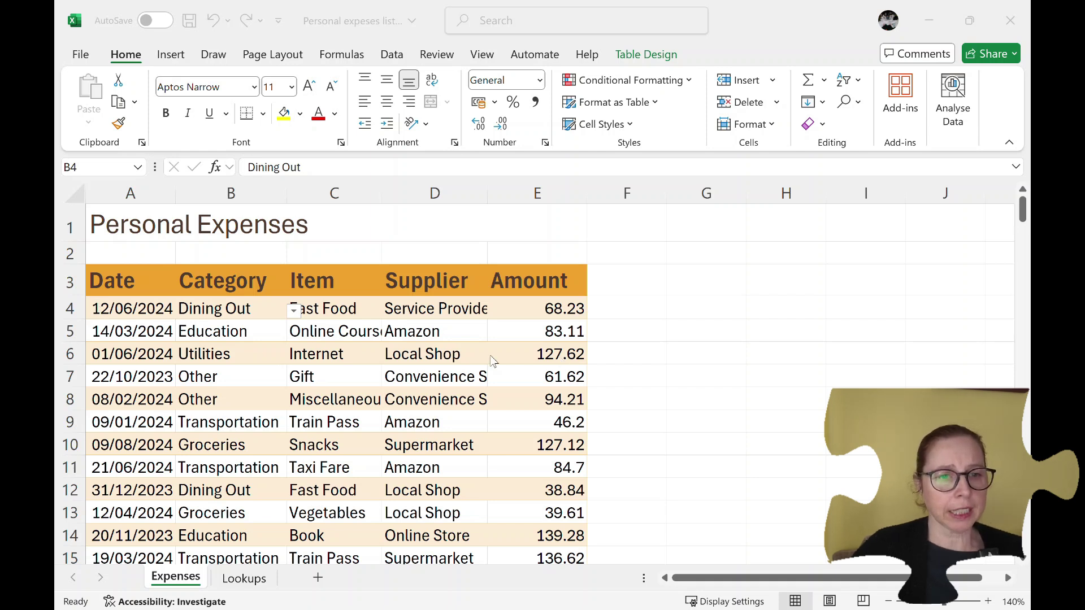
# Insert a PivotTable from Table1 on a new worksheet
pyautogui.hotkey('alt', 'Tab')
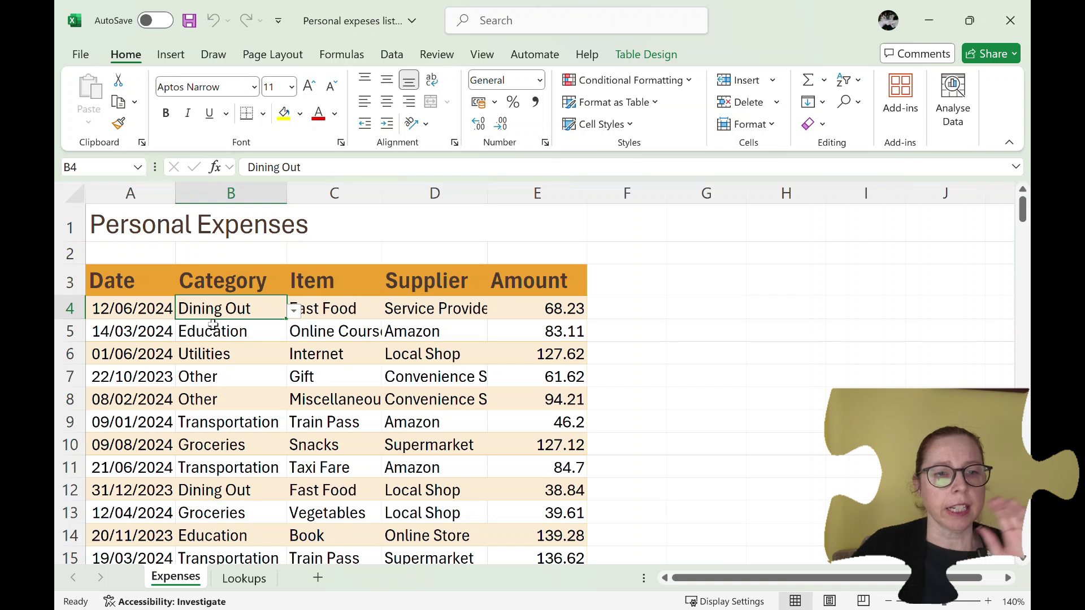
pyautogui.press('Down')
pyautogui.press('Down')
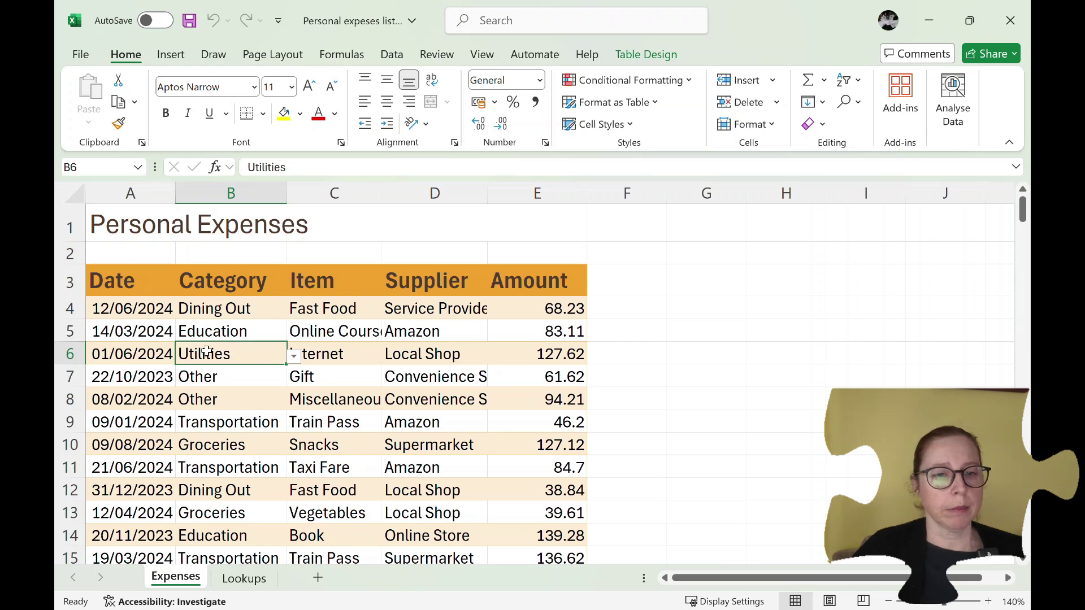
pyautogui.scroll(-15, 206, 351)
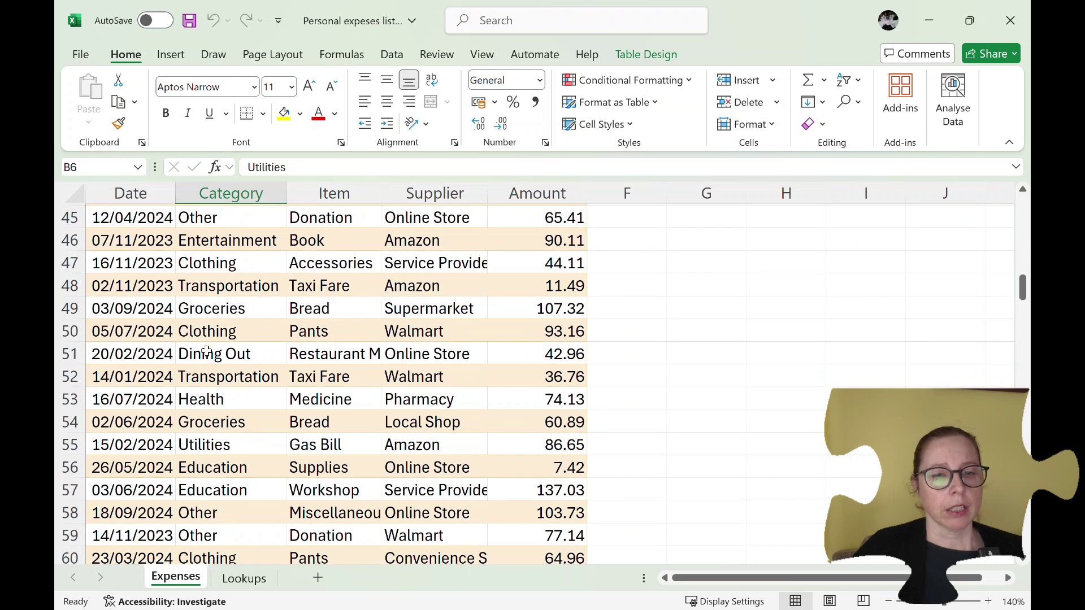
pyautogui.scroll(-16, 206, 352)
pyautogui.scroll(16, 206, 351)
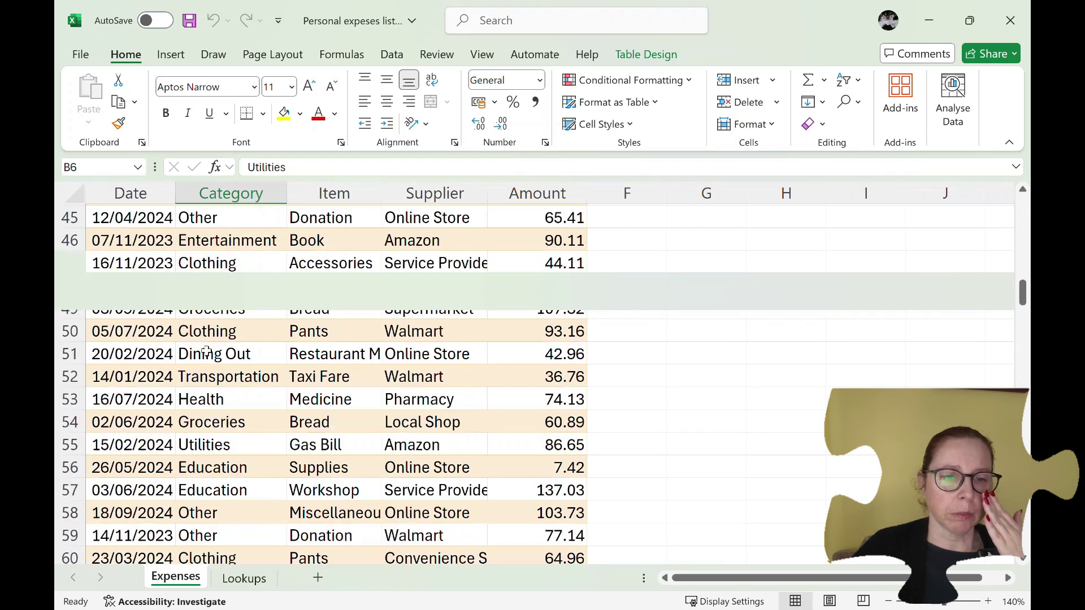
pyautogui.scroll(15, 206, 352)
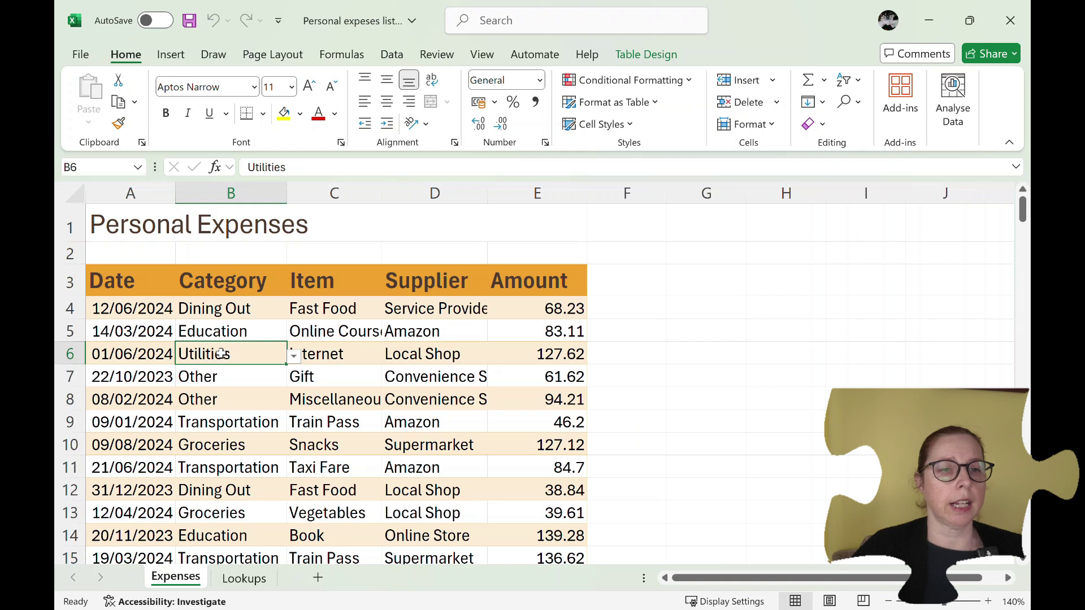
pyautogui.click(177, 58)
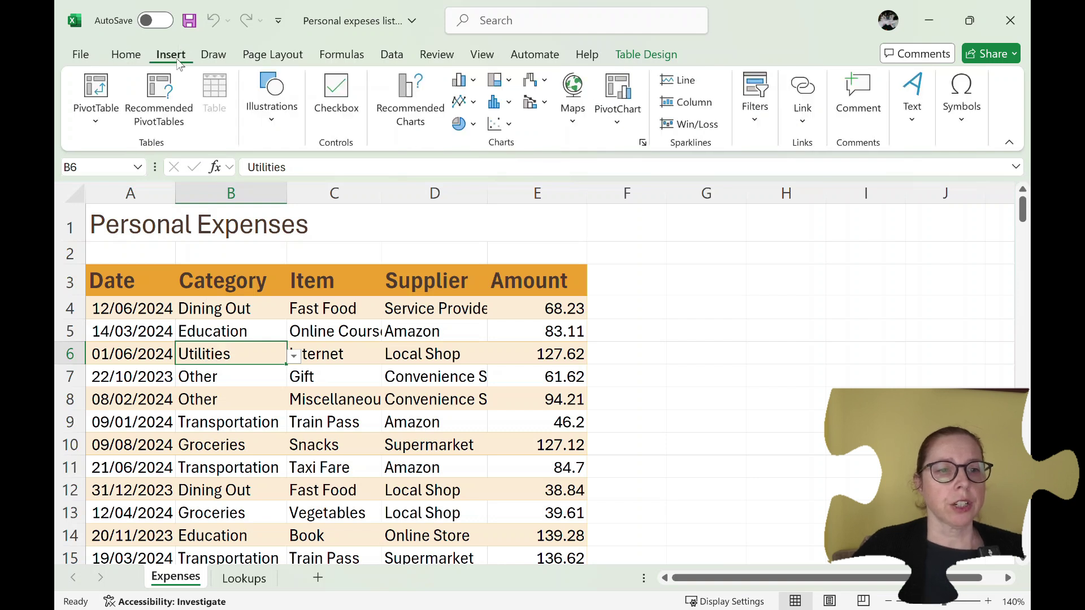
pyautogui.click(97, 95)
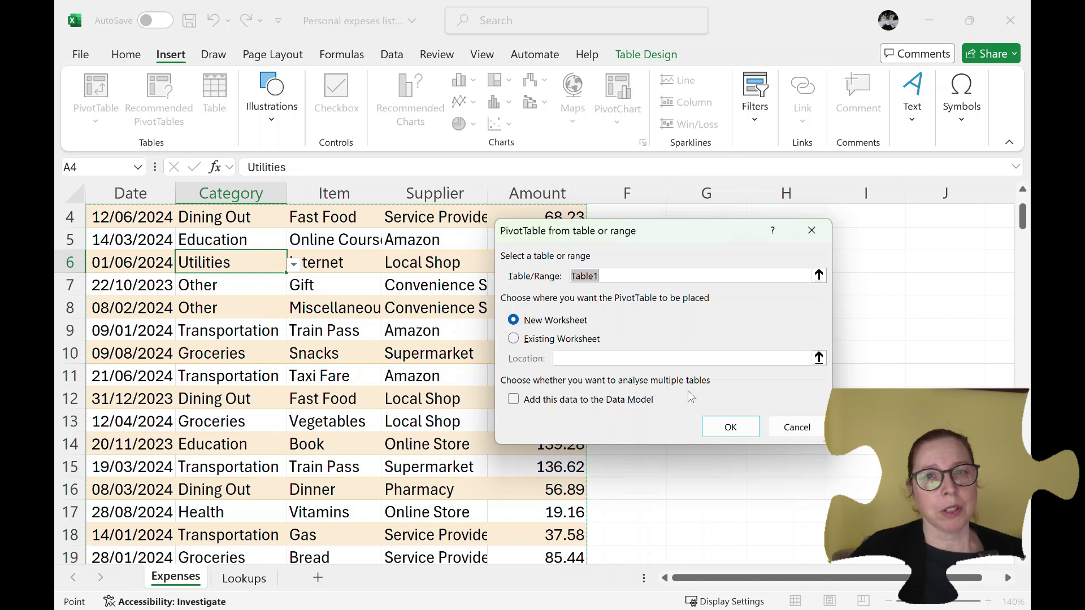
pyautogui.click(730, 429)
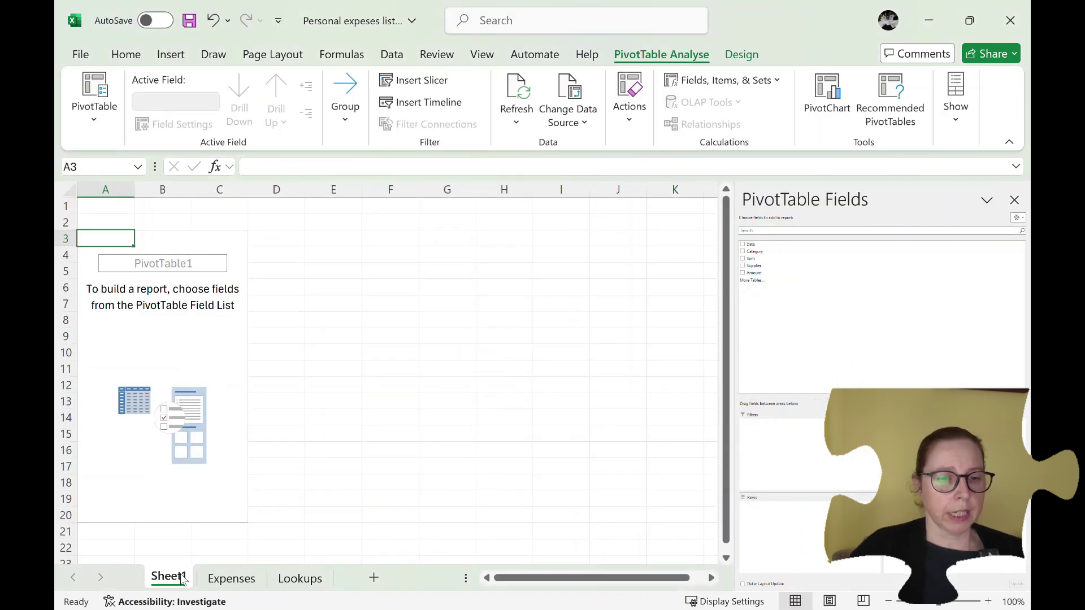
# Rename Sheet1 to 'Totals', then reselect the PivotTable to bring back its field list
pyautogui.doubleClick(169, 577)
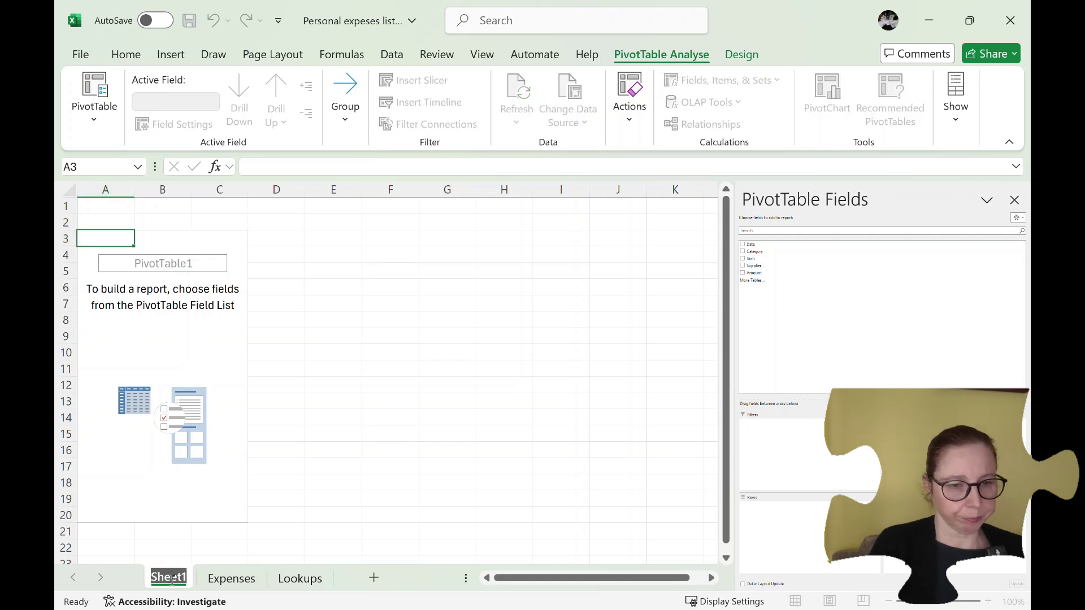
pyautogui.write('Totals')
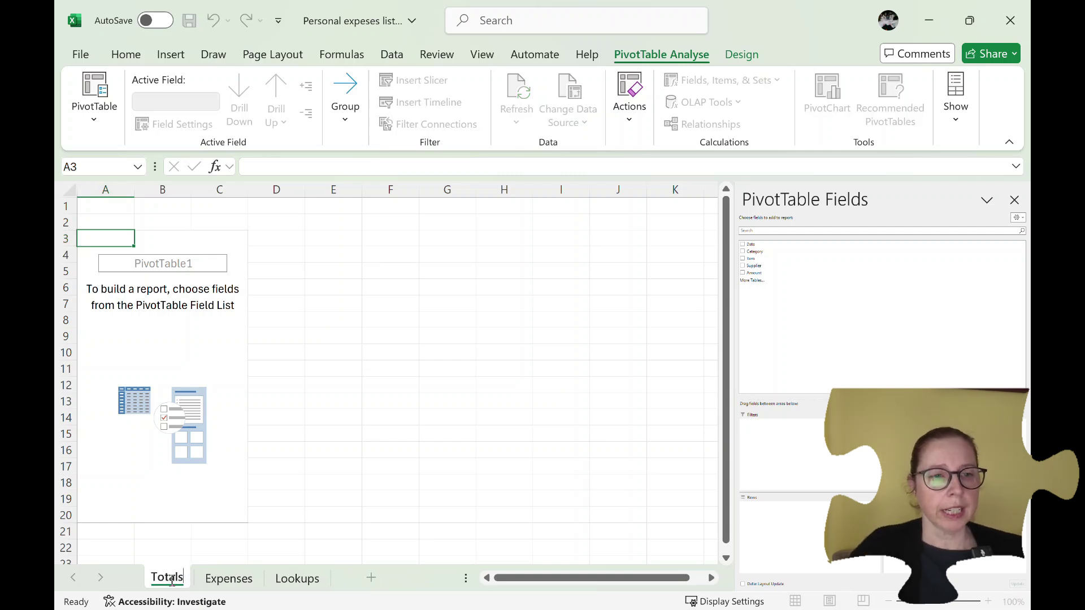
pyautogui.click(173, 338)
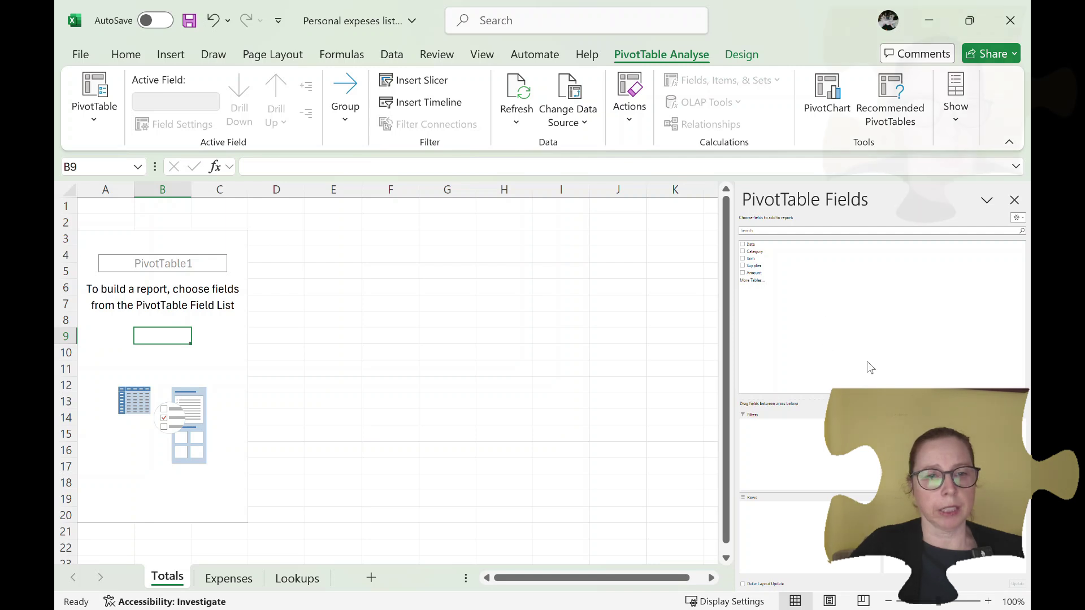
pyautogui.click(315, 450)
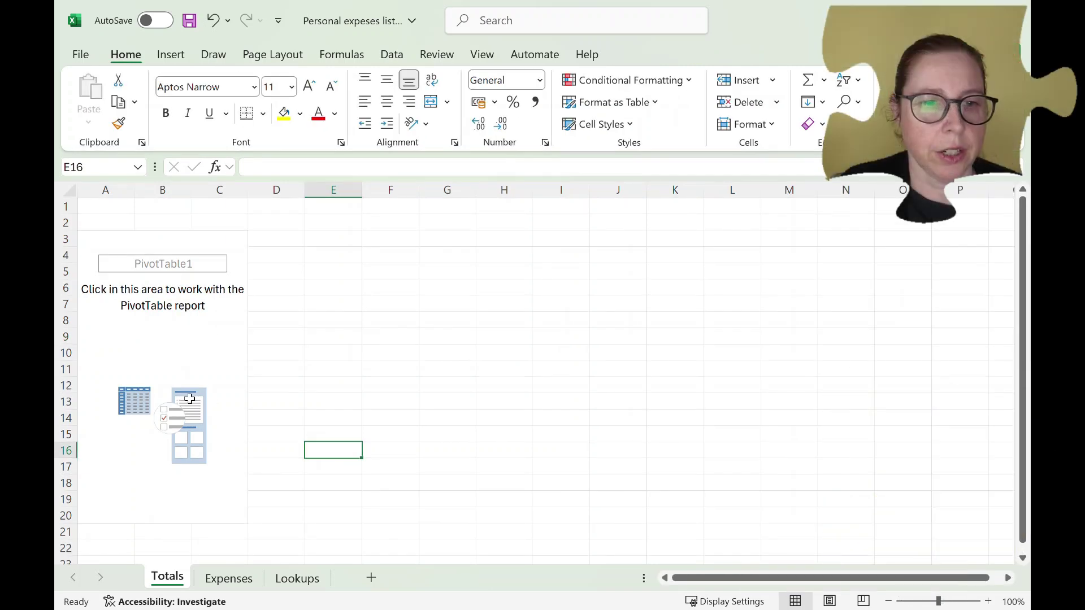
pyautogui.click(188, 397)
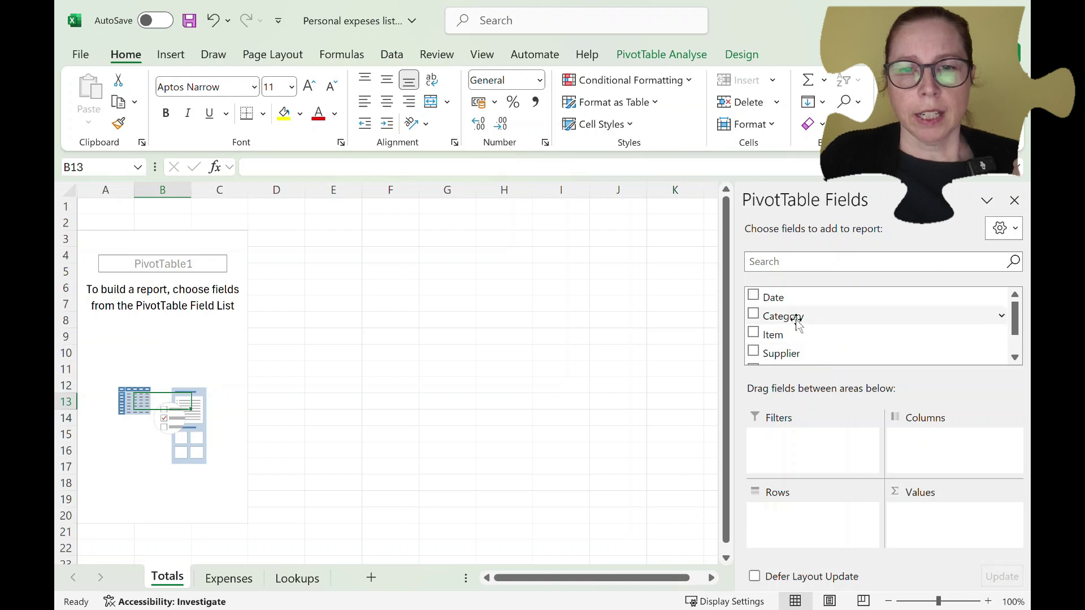
# Add Category to Rows, Sum of Amount to Values, and Date to break categories down by year
pyautogui.click(755, 315)
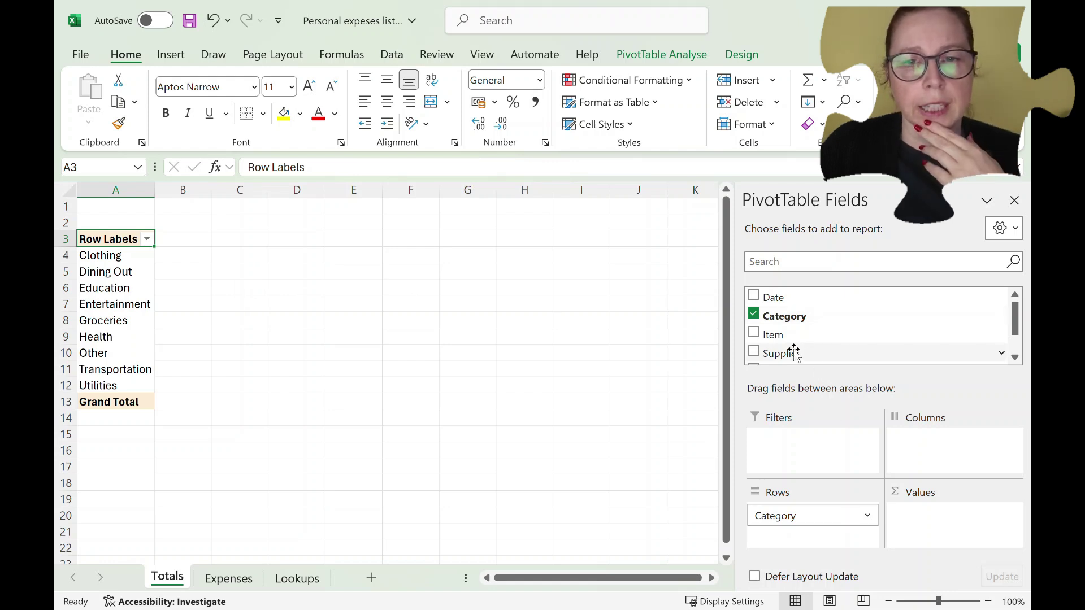
pyautogui.scroll(-2, 791, 342)
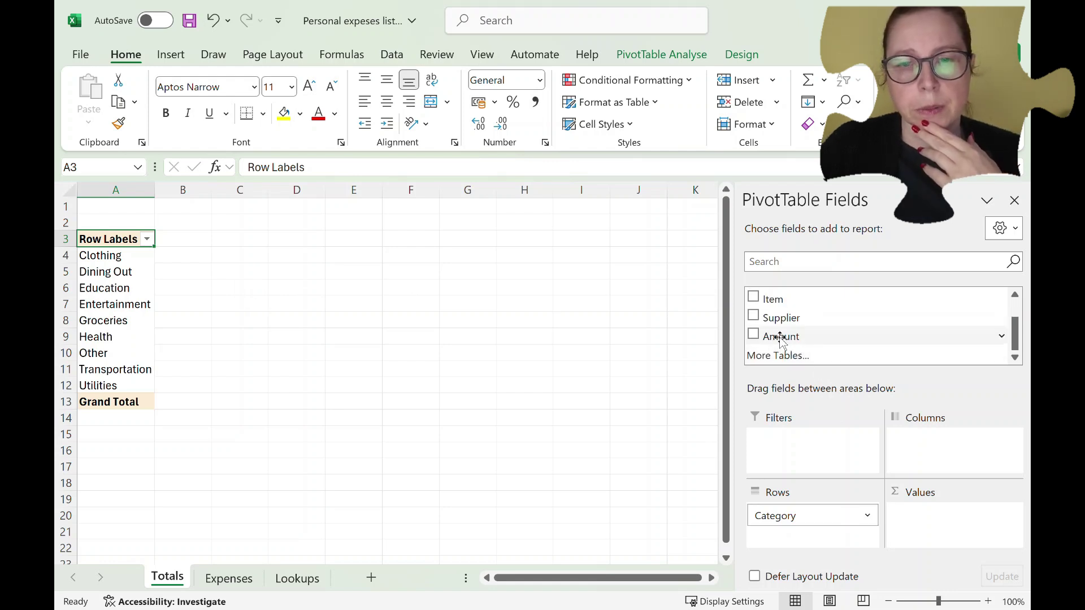
pyautogui.moveTo(779, 336)
pyautogui.mouseDown()
pyautogui.moveTo(921, 416)
pyautogui.moveTo(814, 334)
pyautogui.moveTo(785, 334)
pyautogui.mouseUp()
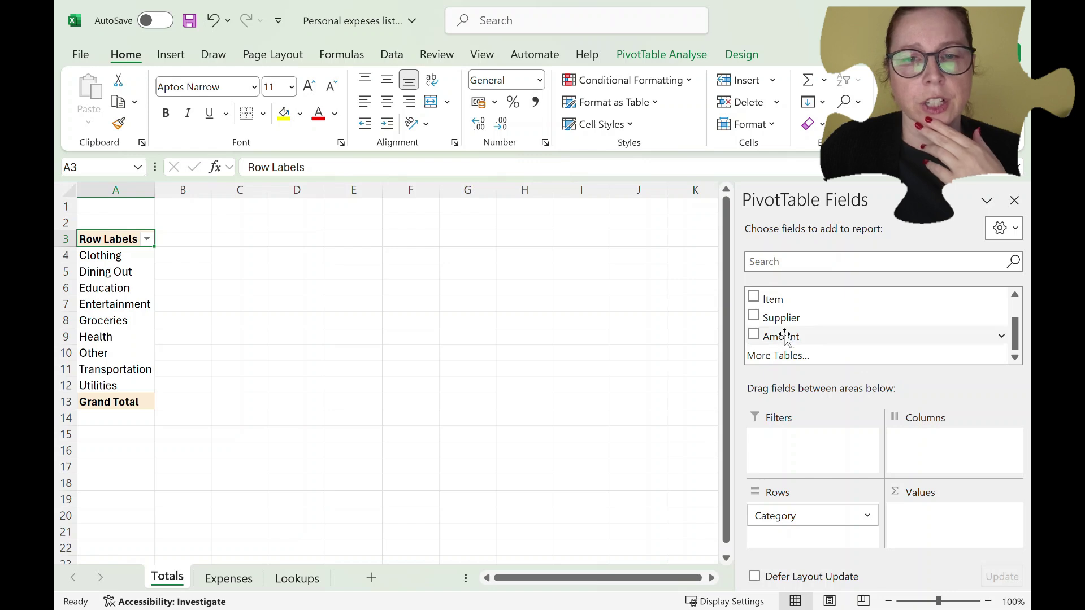
pyautogui.click(754, 337)
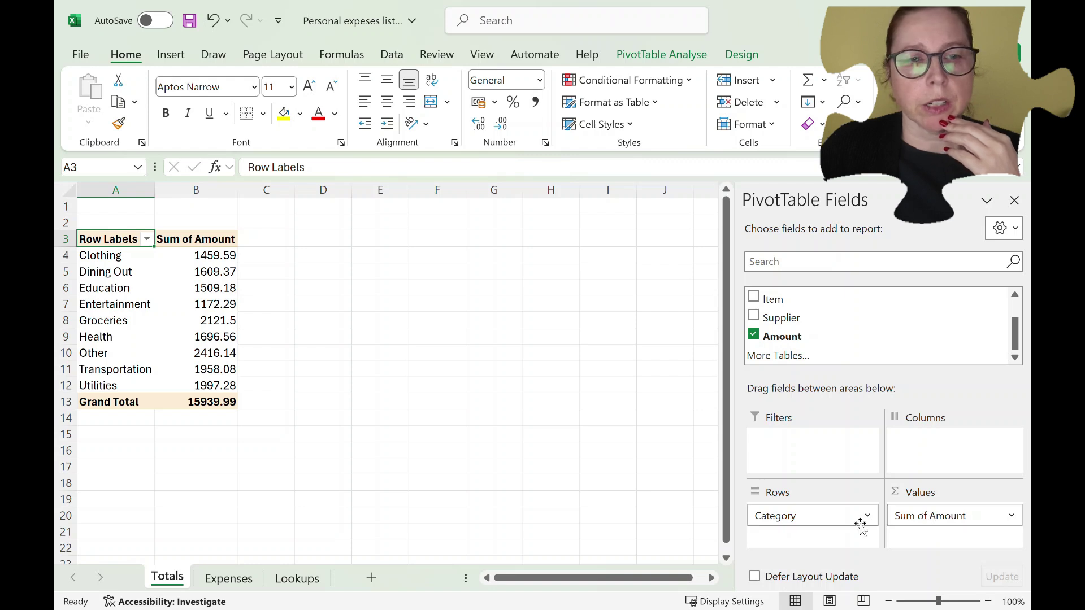
pyautogui.moveTo(805, 520)
pyautogui.mouseDown()
pyautogui.moveTo(864, 463)
pyautogui.moveTo(931, 458)
pyautogui.moveTo(840, 497)
pyautogui.moveTo(835, 512)
pyautogui.moveTo(815, 512)
pyautogui.mouseUp()
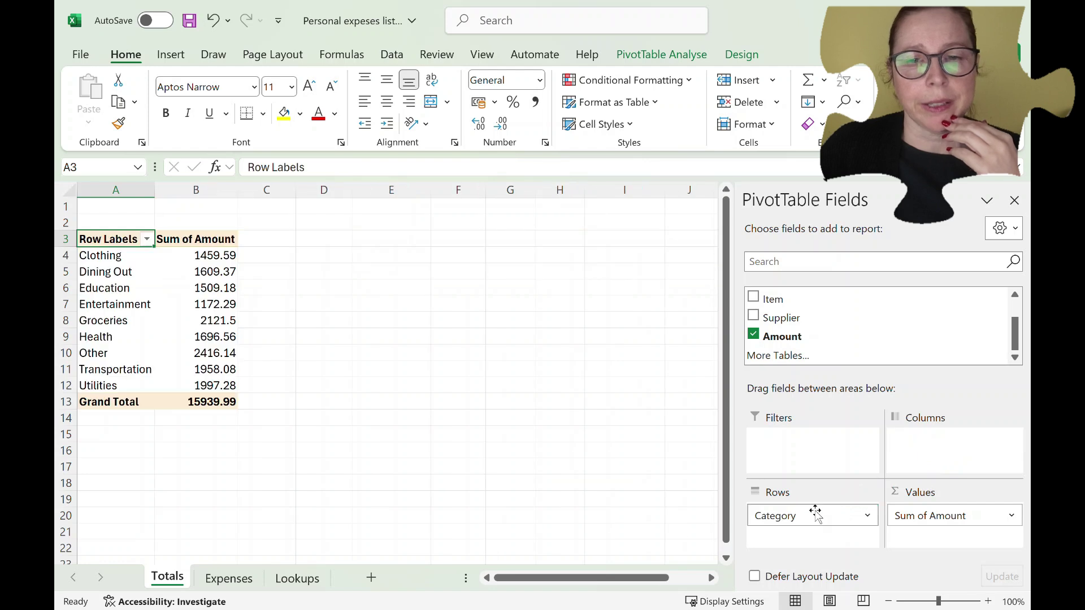
pyautogui.scroll(1, 802, 333)
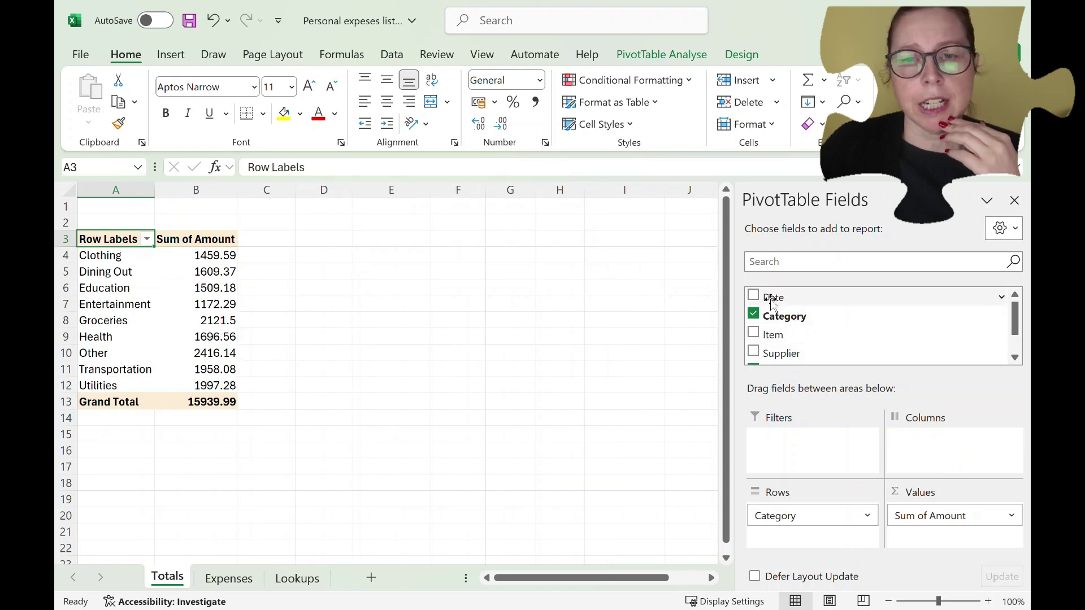
pyautogui.click(754, 302)
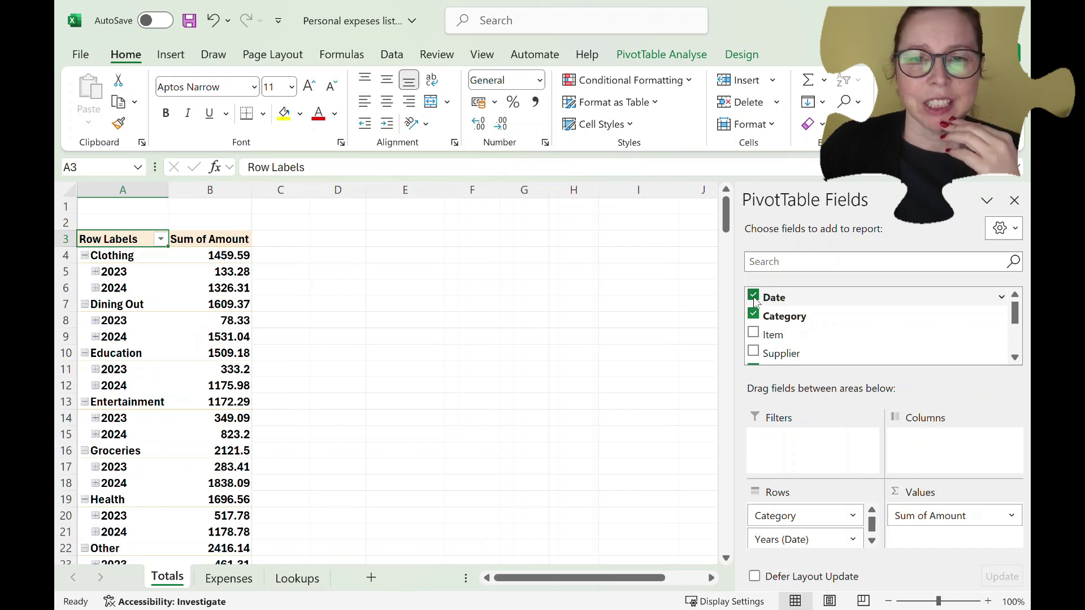
# Remove the Date, Years, Quarters and Months (Date) fields from the PivotTable
pyautogui.click(754, 297)
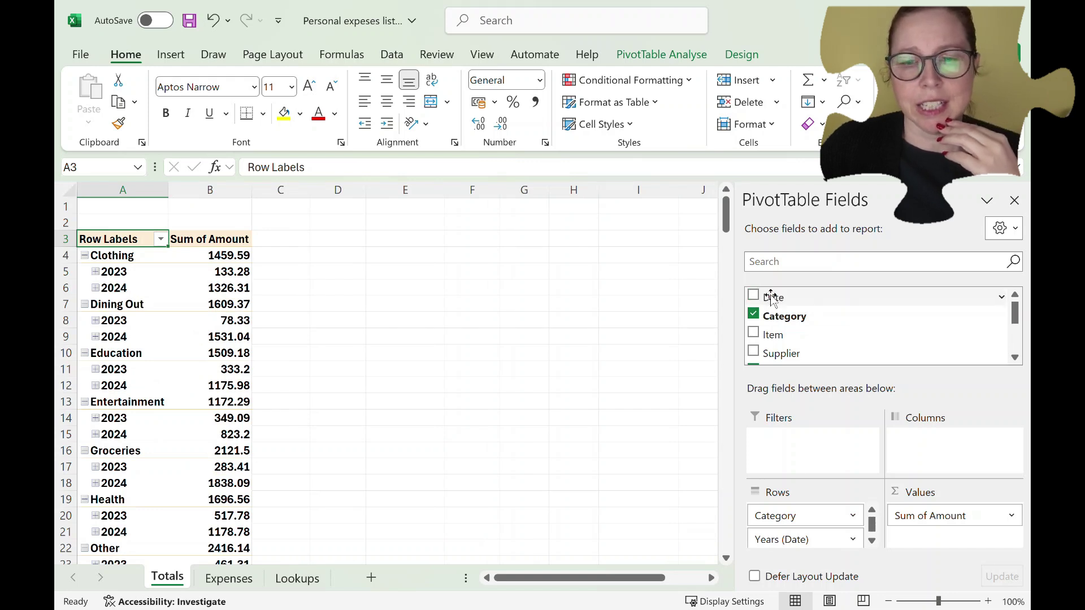
pyautogui.scroll(-3, 786, 339)
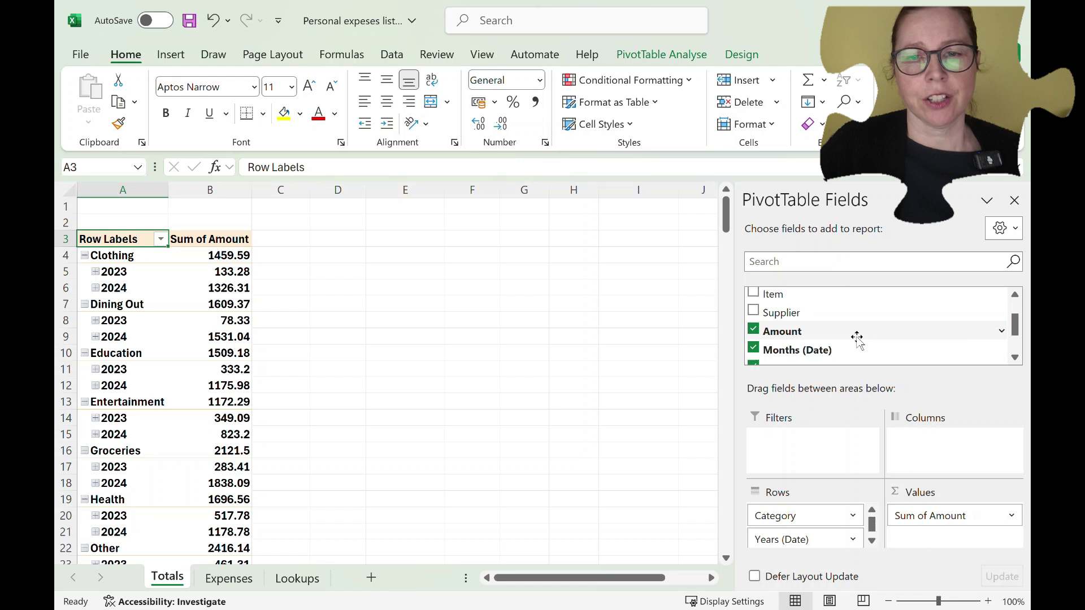
pyautogui.click(753, 334)
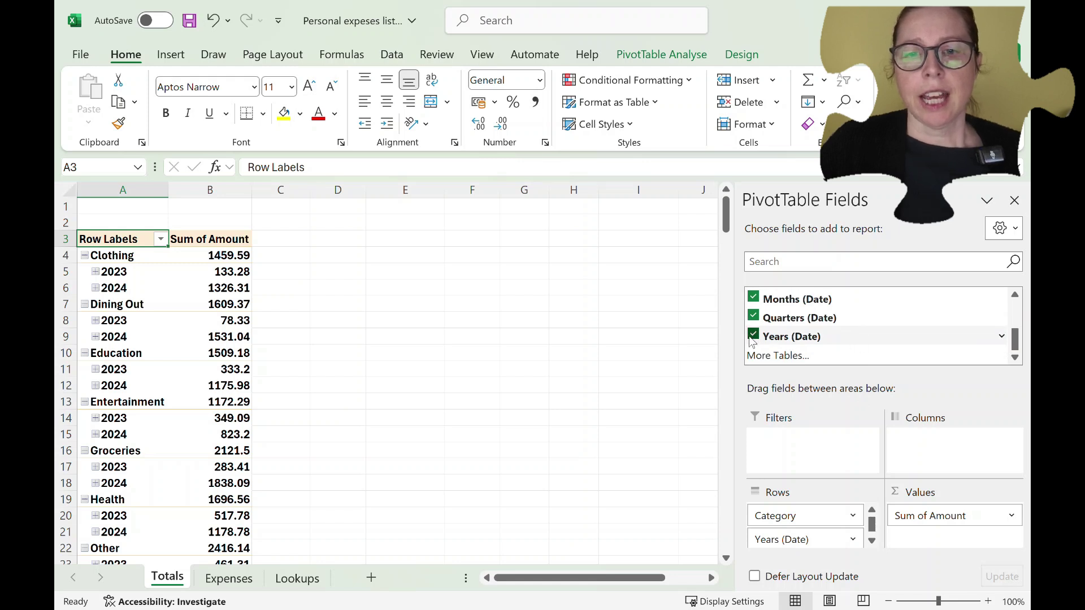
pyautogui.click(753, 316)
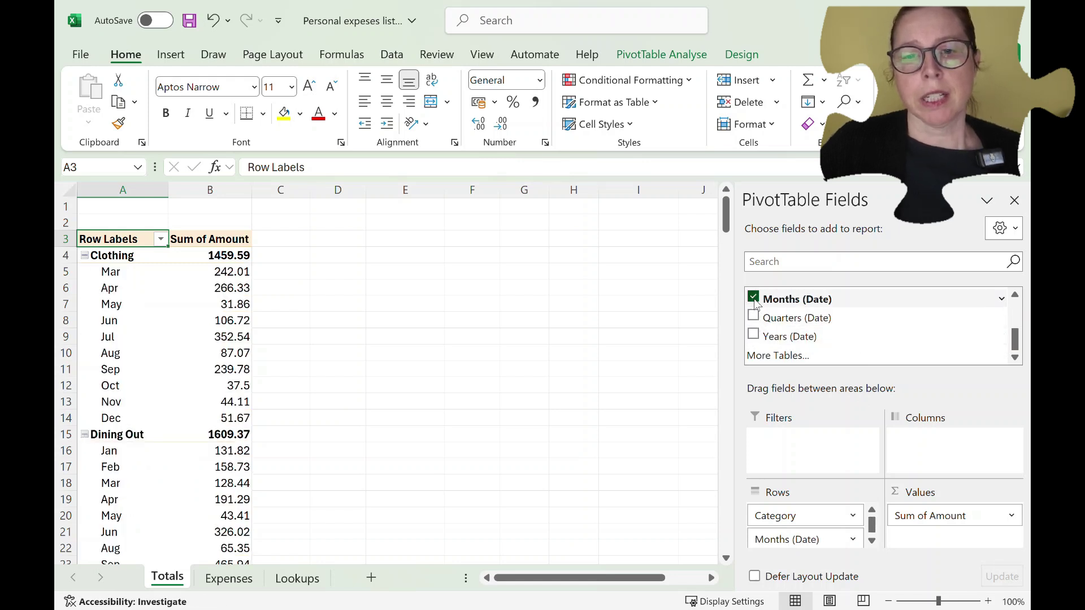
pyautogui.click(753, 297)
pyautogui.scroll(1, 785, 319)
# Re-add Sum of Amount, move the date fields to Columns, and expand 2024 and 2023 into quarters
pyautogui.click(753, 319)
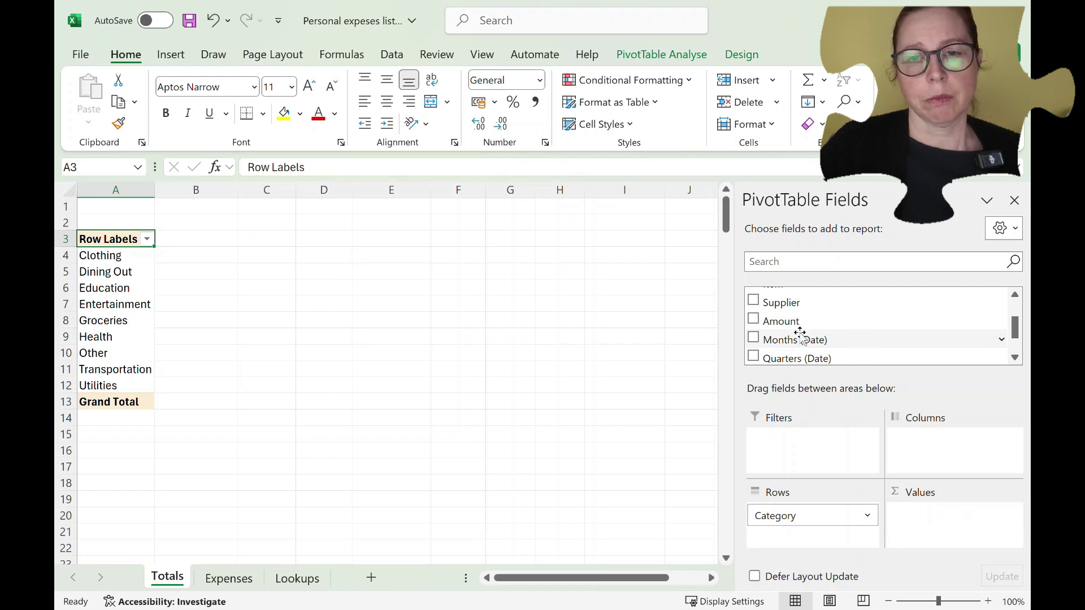
pyautogui.click(753, 320)
pyautogui.moveTo(800, 511); pyautogui.dragTo(941, 452)
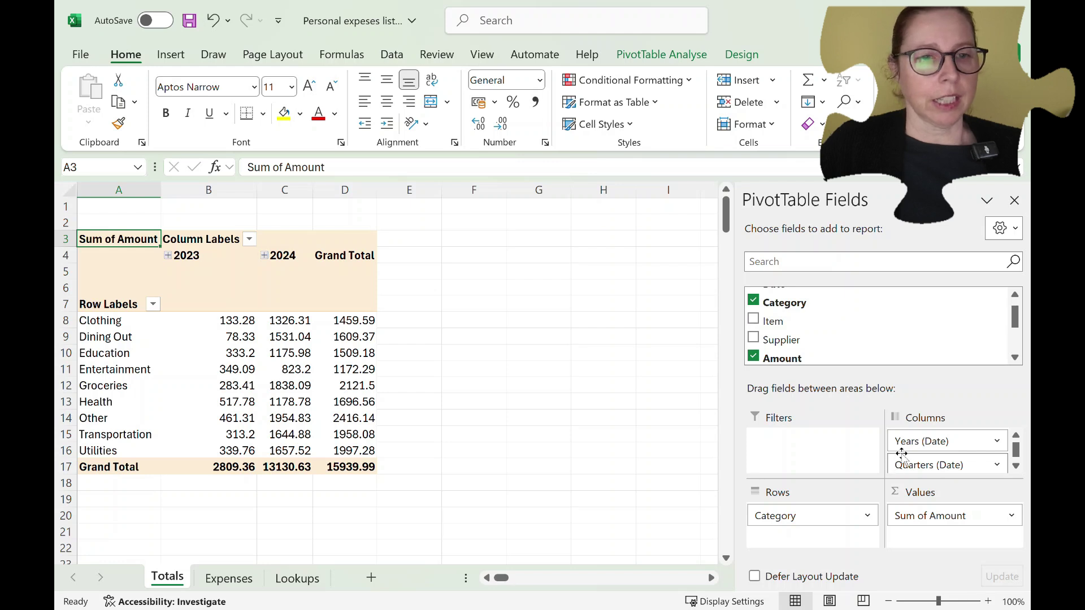
pyautogui.click(264, 256)
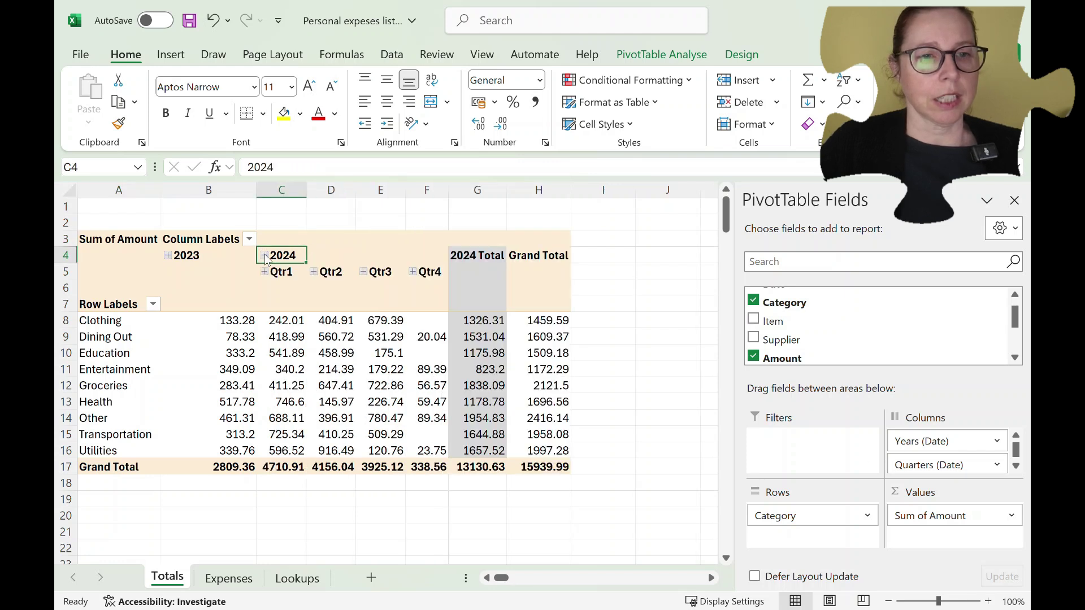
pyautogui.click(169, 256)
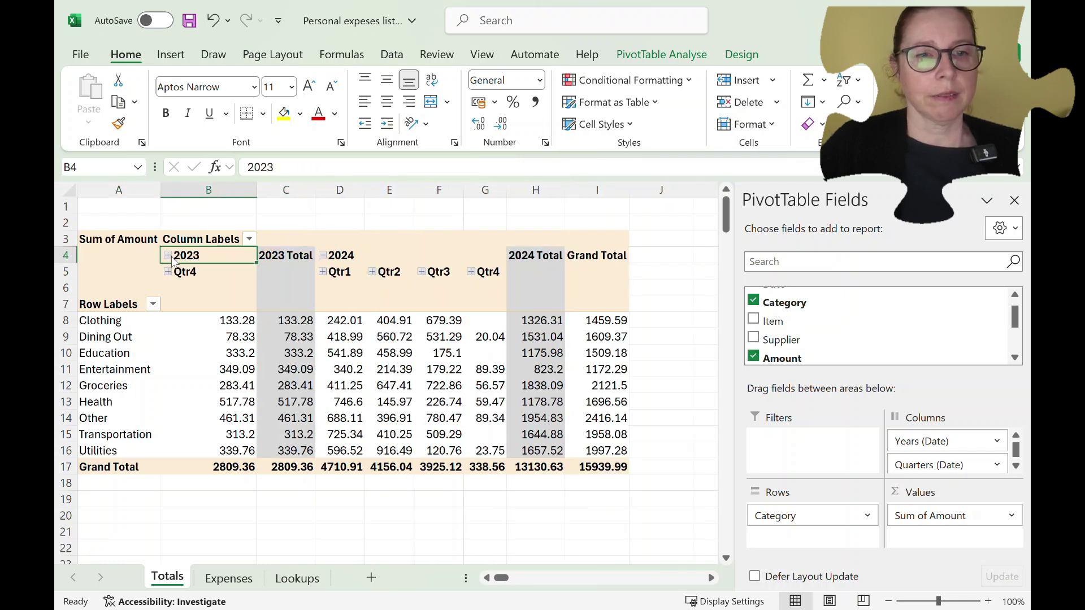
# Expand 2024 Qtr1 and Qtr2 into months, and April and March into days
pyautogui.click(323, 272)
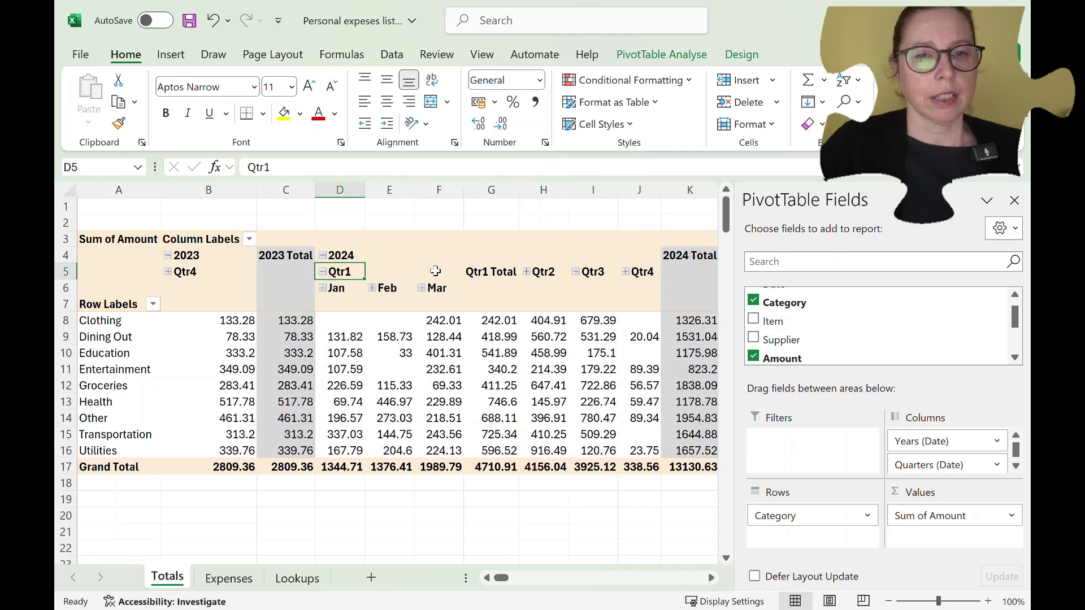
pyautogui.click(526, 273)
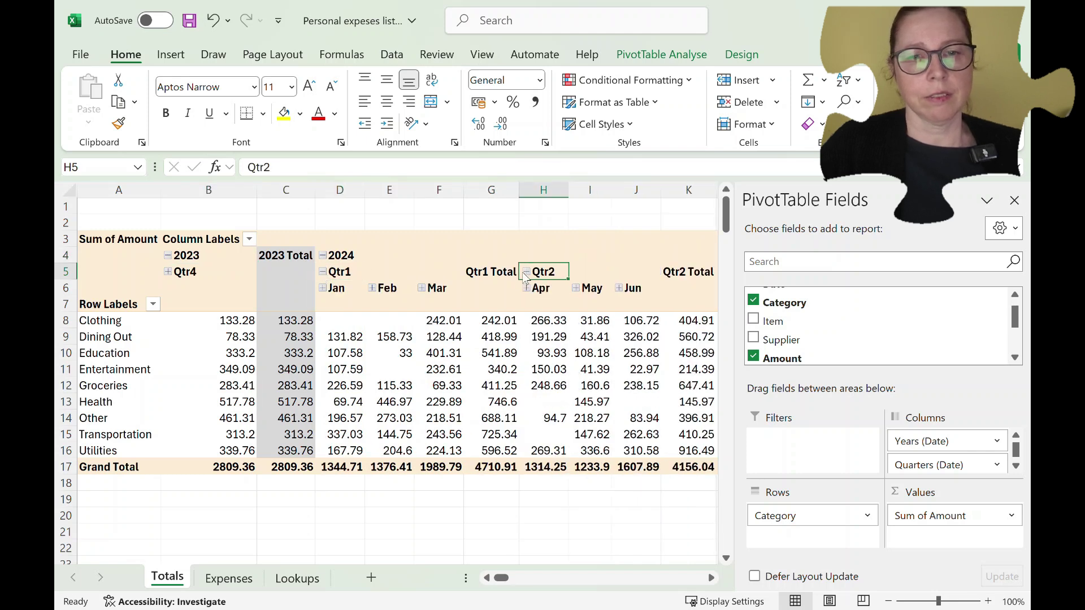
pyautogui.click(527, 288)
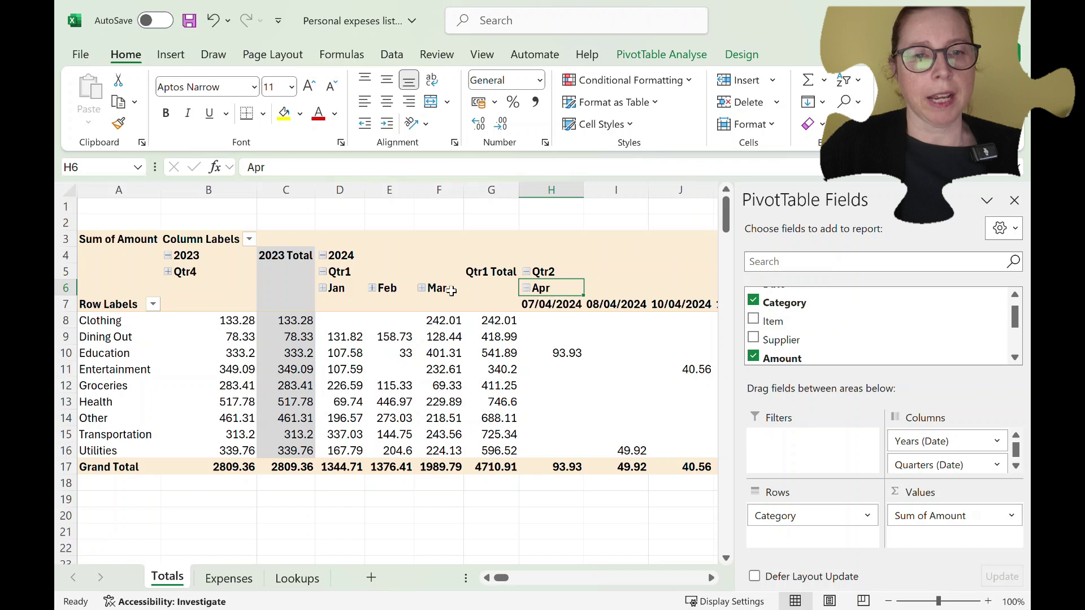
pyautogui.click(422, 289)
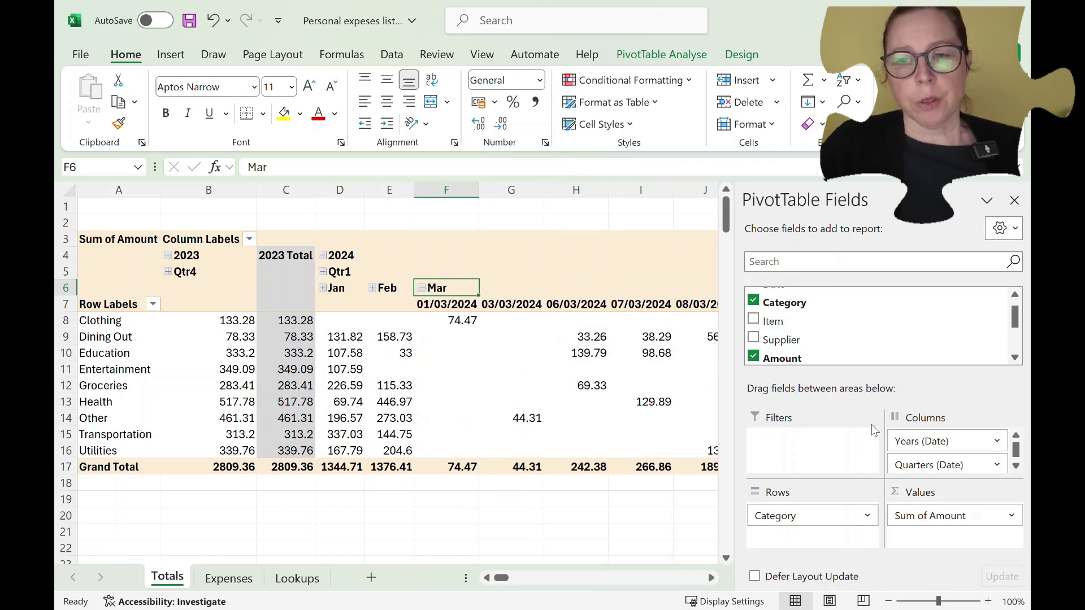
# Drop the daily Date field from Columns, leaving Years, Quarters and Months (Date)
pyautogui.click(1016, 466)
pyautogui.click(1016, 467)
pyautogui.click(1016, 466)
pyautogui.click(1017, 466)
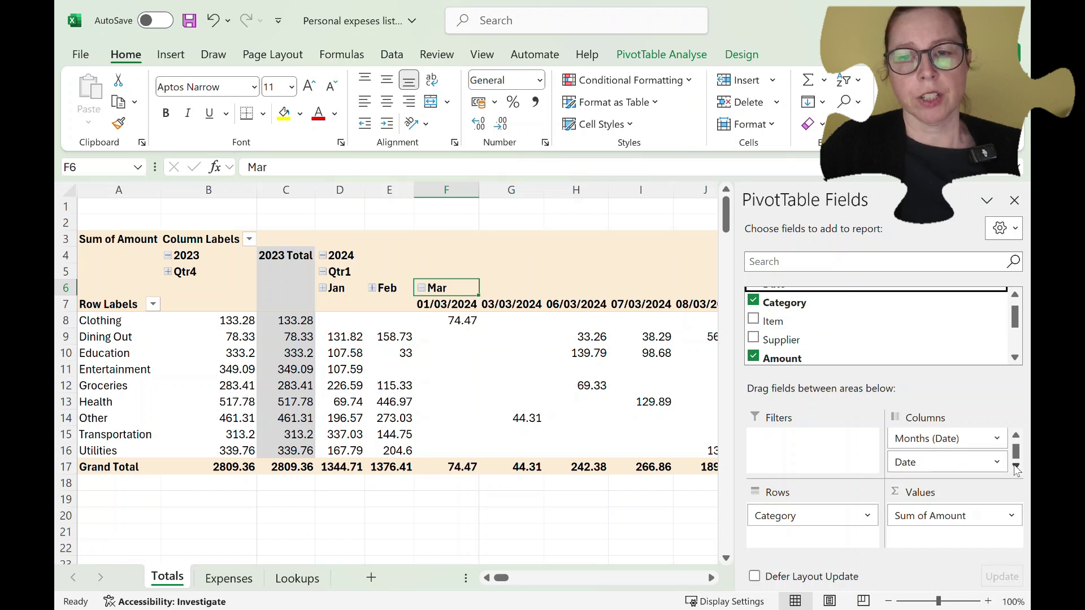
pyautogui.moveTo(904, 460); pyautogui.dragTo(877, 351)
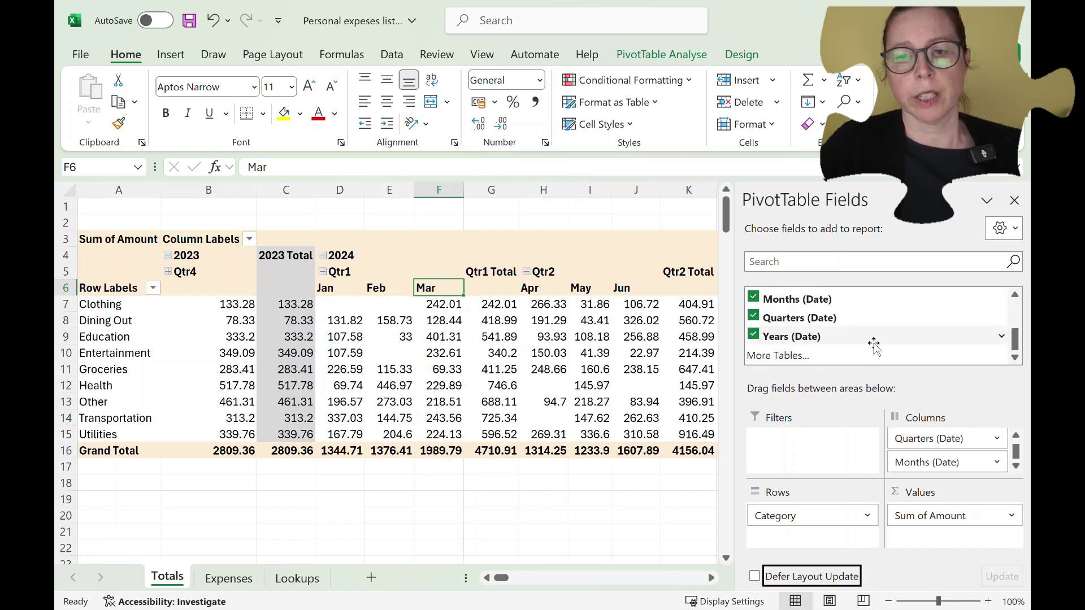
pyautogui.click(997, 463)
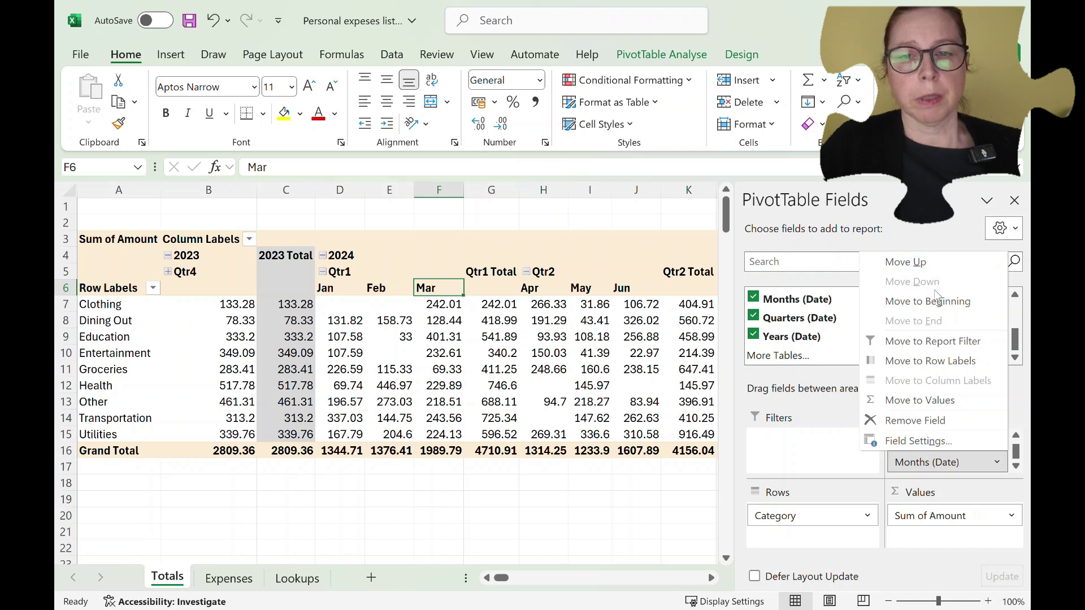
pyautogui.click(832, 405)
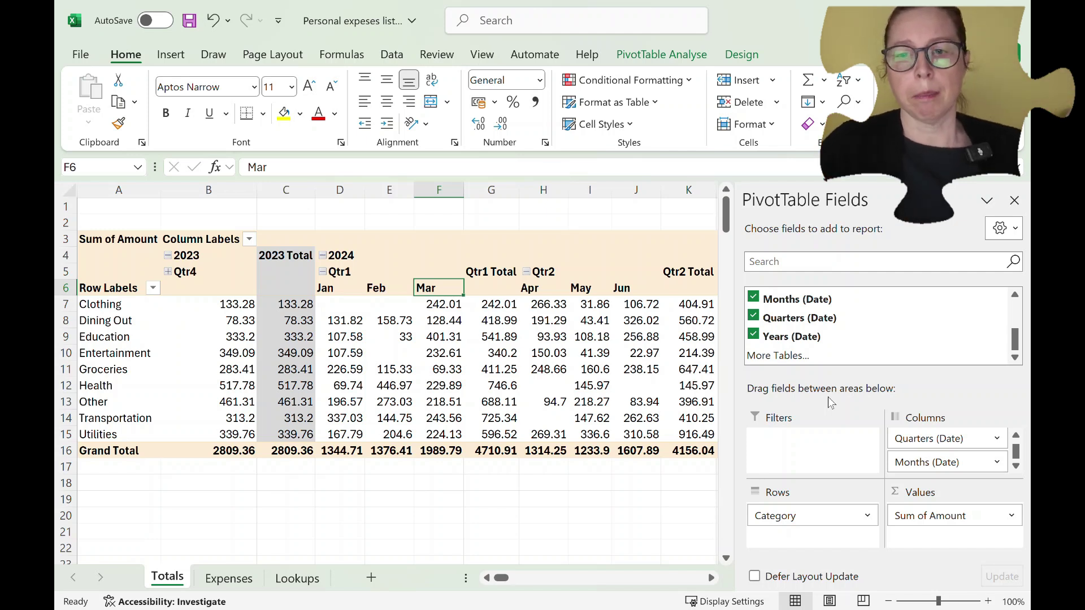
# Move Quarters (Date) above Years (Date) and expand Qtr3 and Qtr4 into their months
pyautogui.scroll(1, 949, 444)
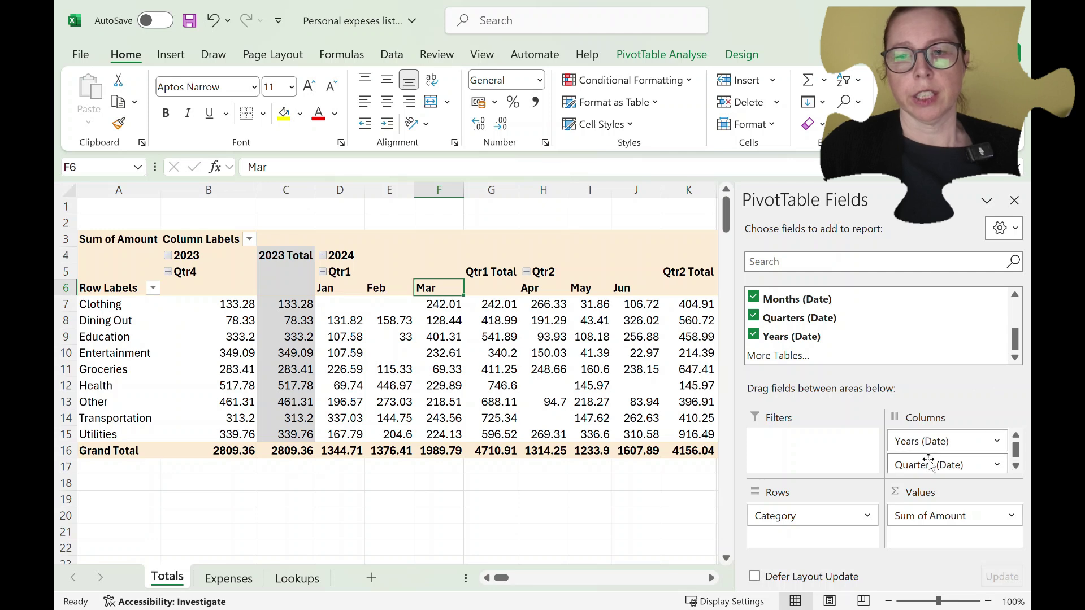
pyautogui.moveTo(928, 462); pyautogui.dragTo(924, 438)
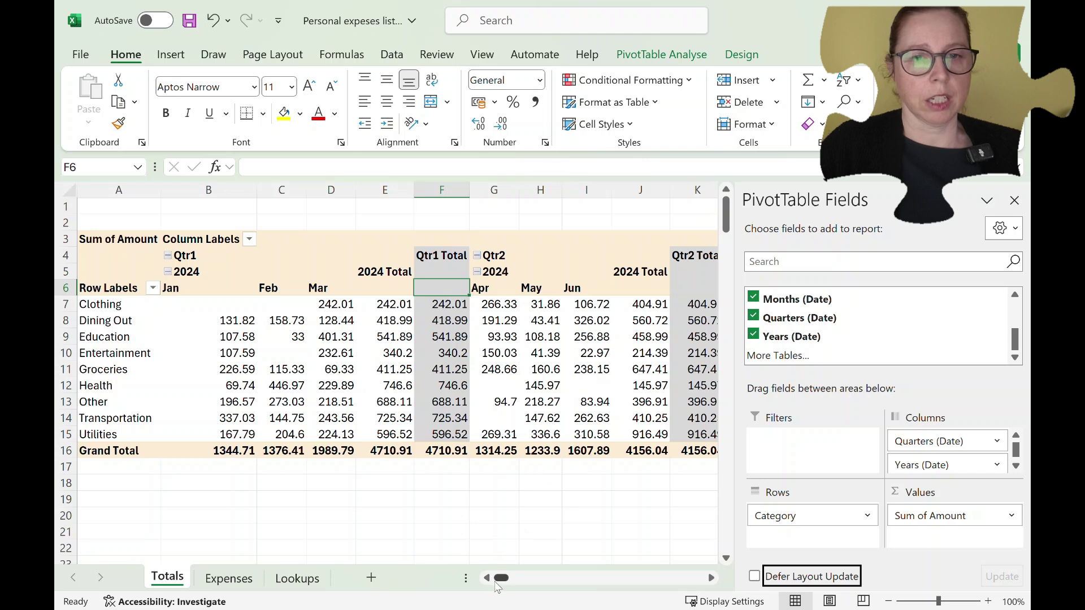
pyautogui.moveTo(502, 578)
pyautogui.mouseDown()
pyautogui.moveTo(518, 582)
pyautogui.moveTo(509, 582)
pyautogui.mouseUp()
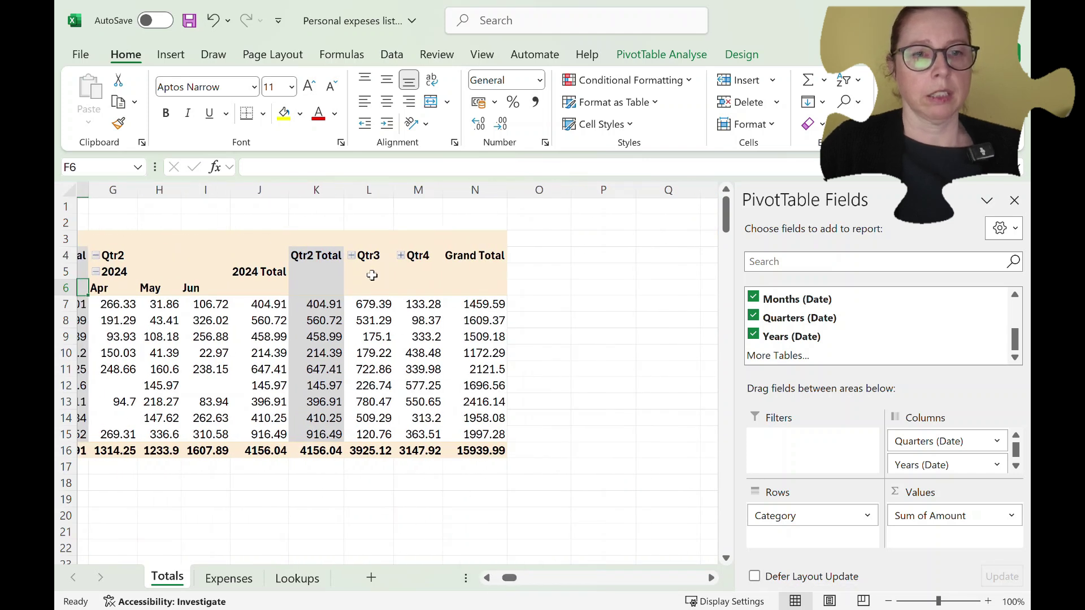
pyautogui.click(352, 256)
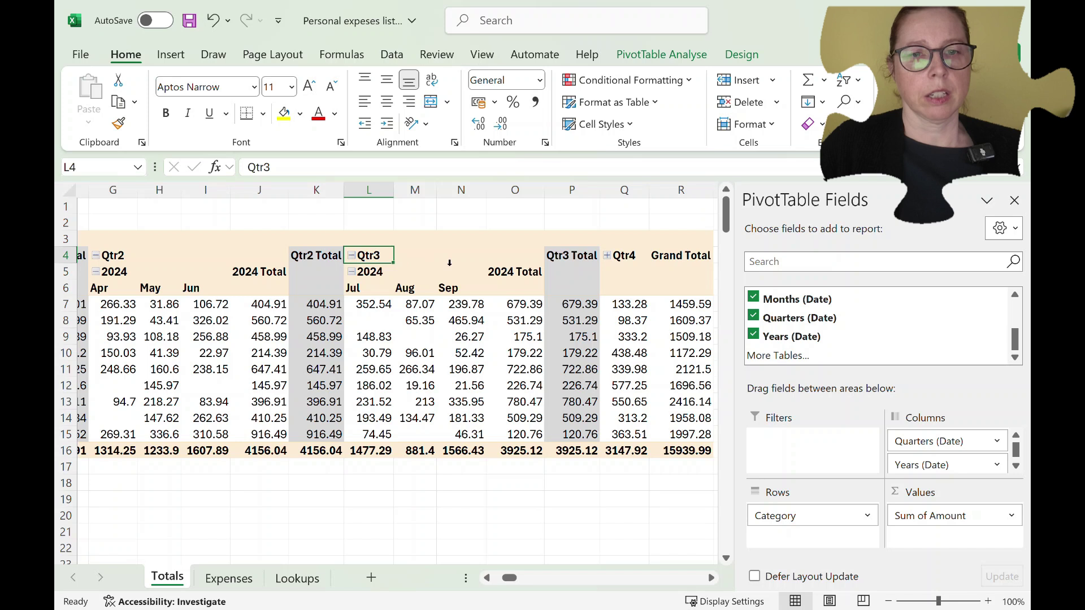
pyautogui.click(607, 256)
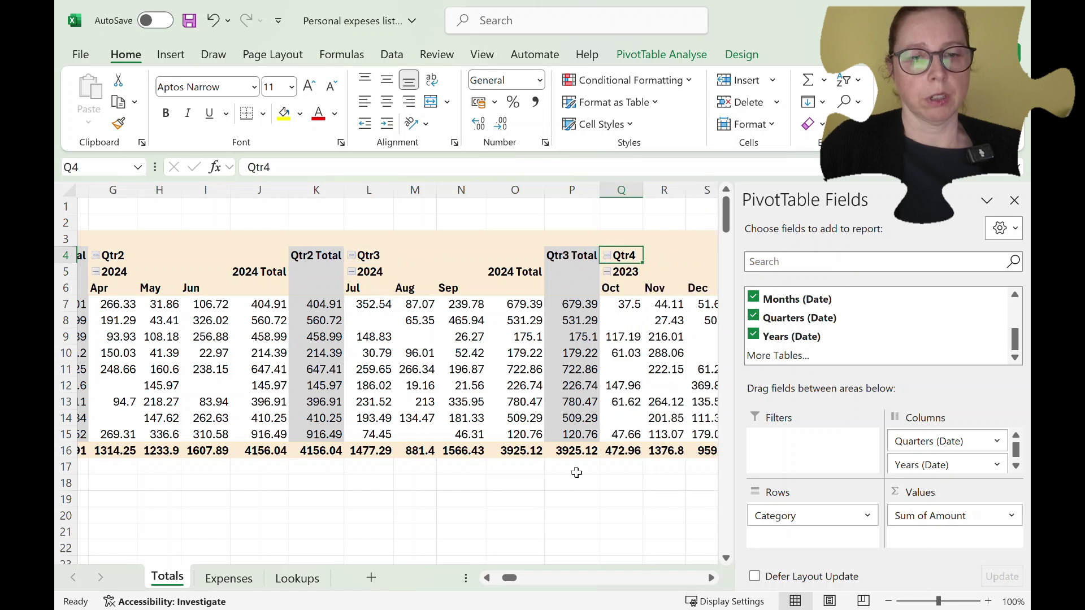
# Move Years (Date) back above Quarters (Date) in the Columns area
pyautogui.moveTo(522, 578); pyautogui.dragTo(520, 580)
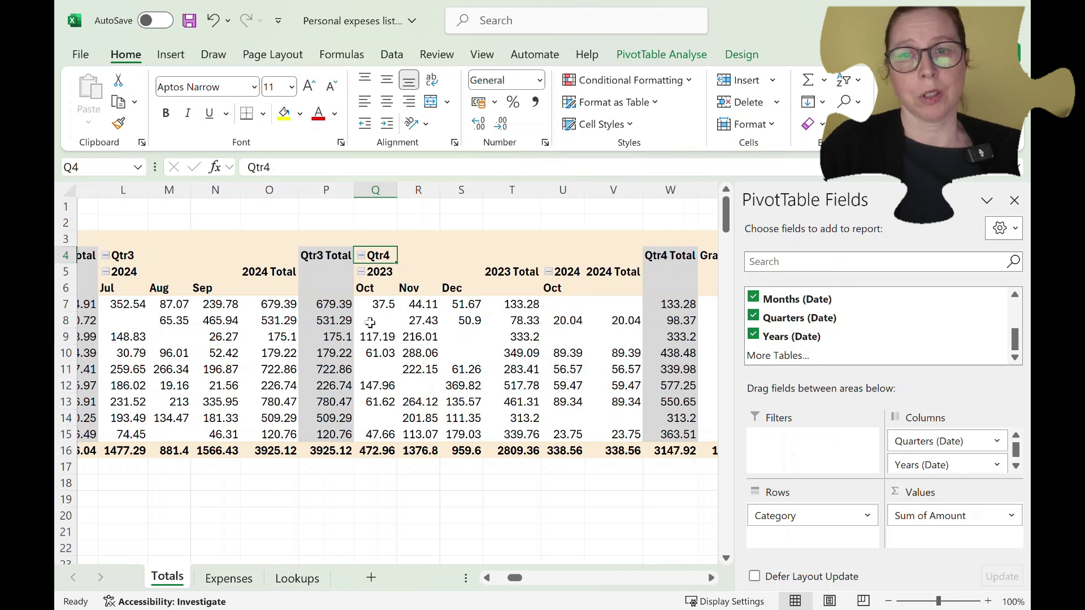
pyautogui.moveTo(371, 338)
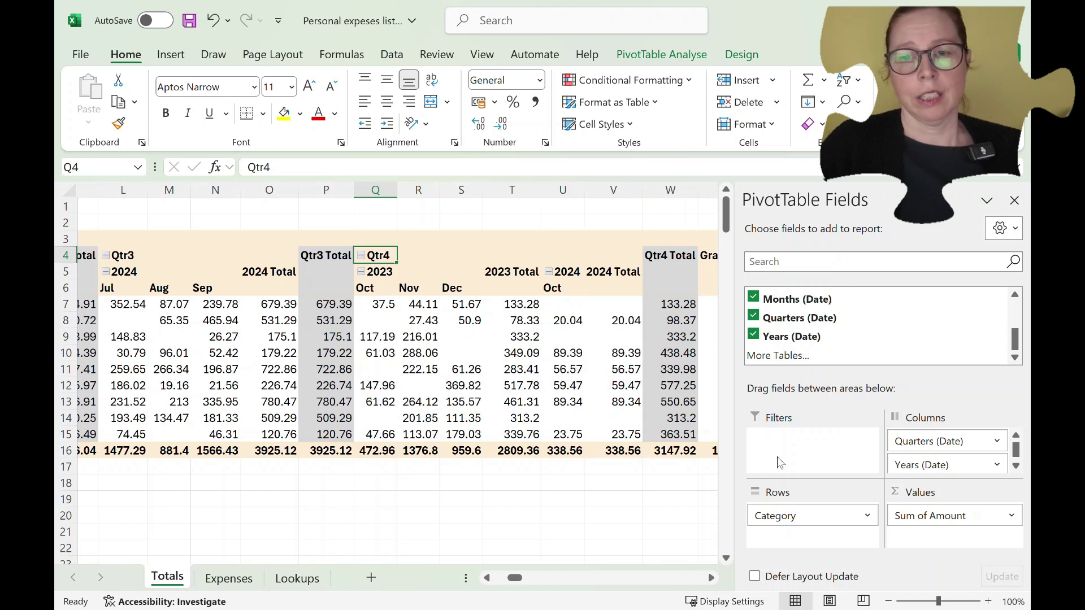
pyautogui.moveTo(909, 447)
pyautogui.mouseDown()
pyautogui.moveTo(929, 466)
pyautogui.moveTo(932, 457)
pyautogui.moveTo(903, 447)
pyautogui.mouseUp()
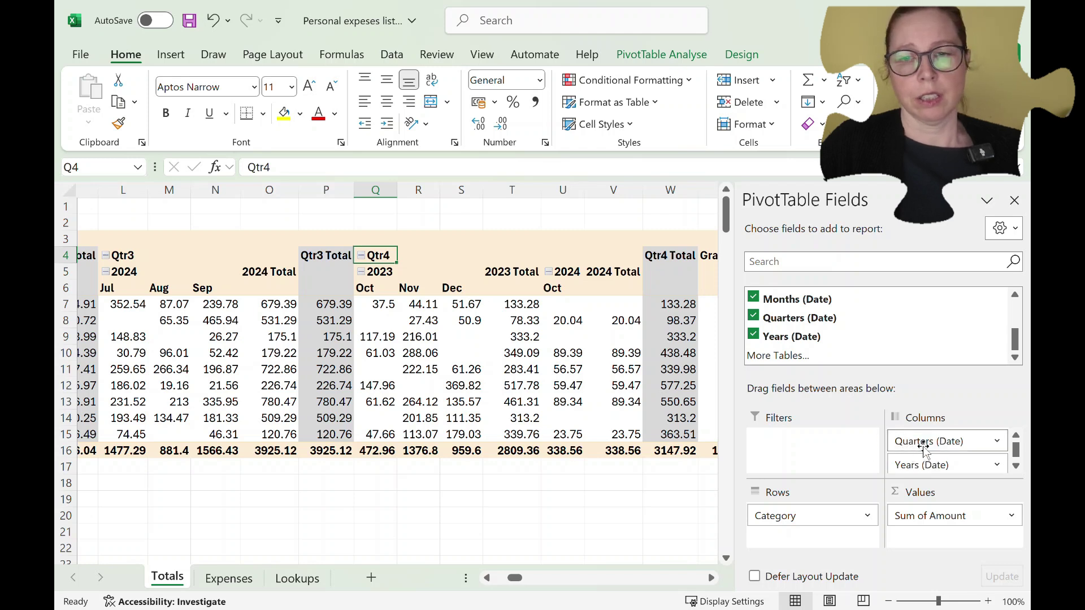
pyautogui.moveTo(927, 446); pyautogui.dragTo(926, 472)
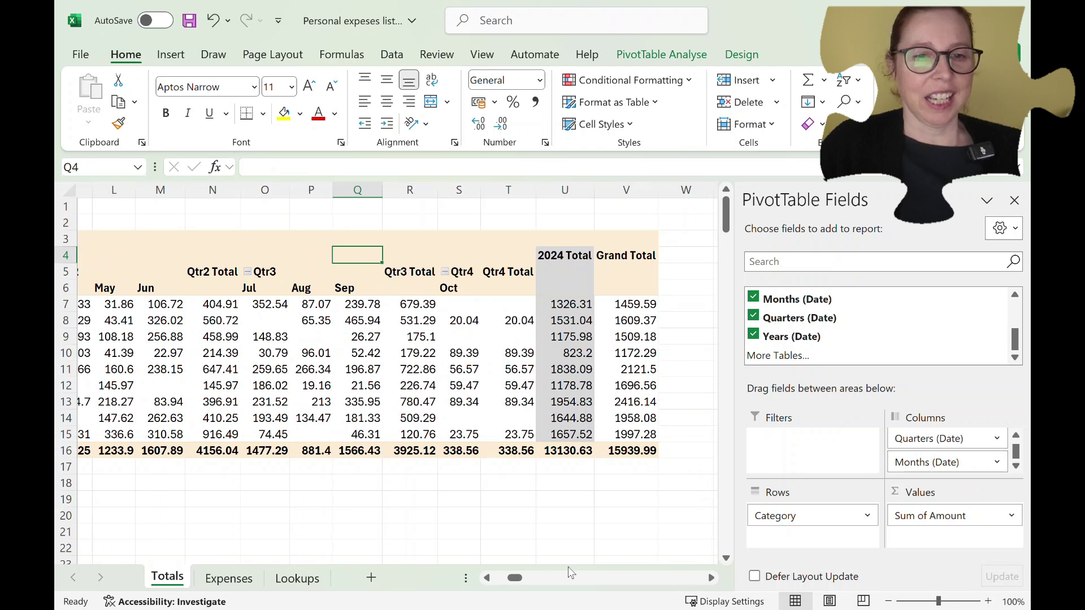
# Collapse the 2023 heading into a single 2809.36 total column
pyautogui.moveTo(521, 578); pyautogui.dragTo(500, 581)
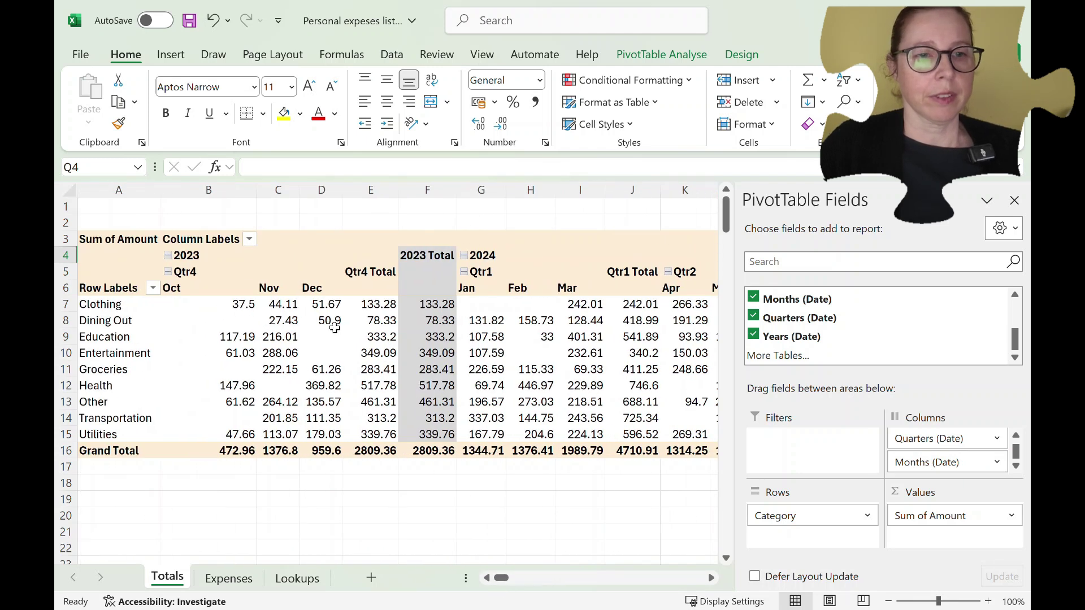
pyautogui.rightClick(180, 261)
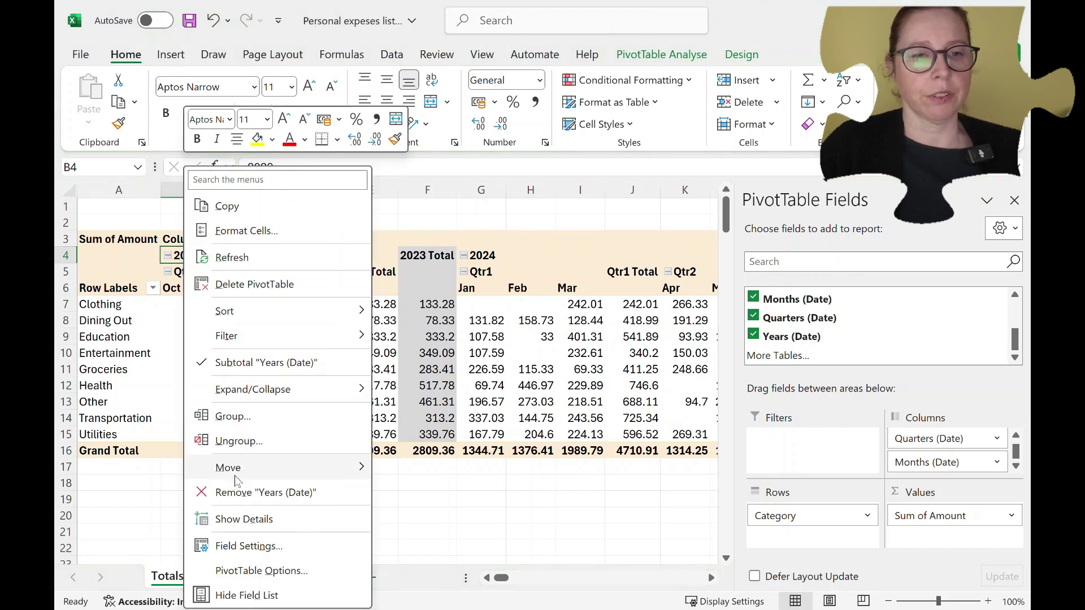
pyautogui.moveTo(267, 397)
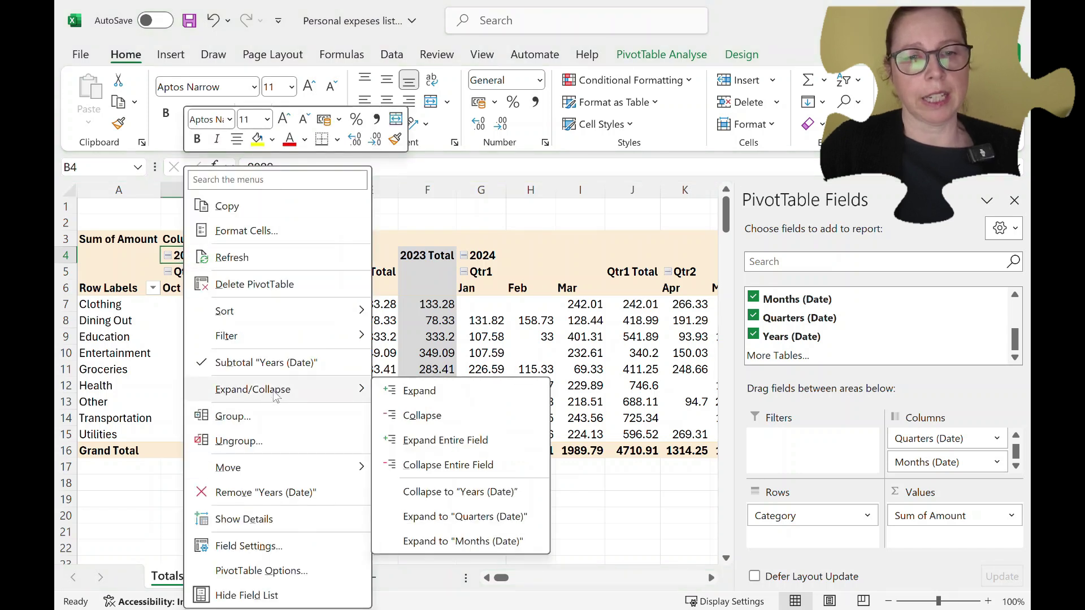
pyautogui.click(409, 421)
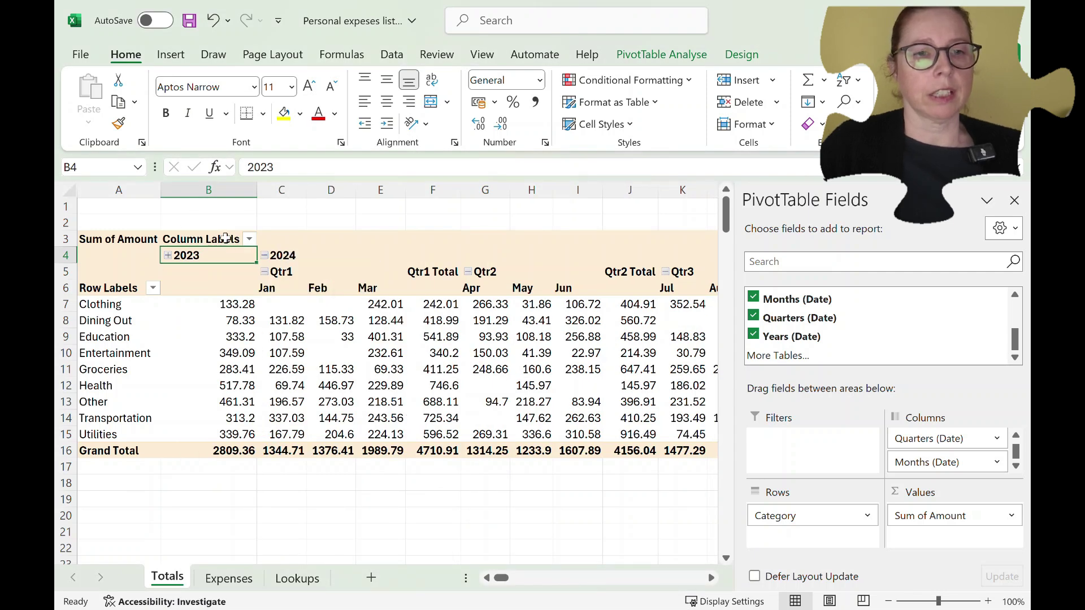
pyautogui.click(248, 239)
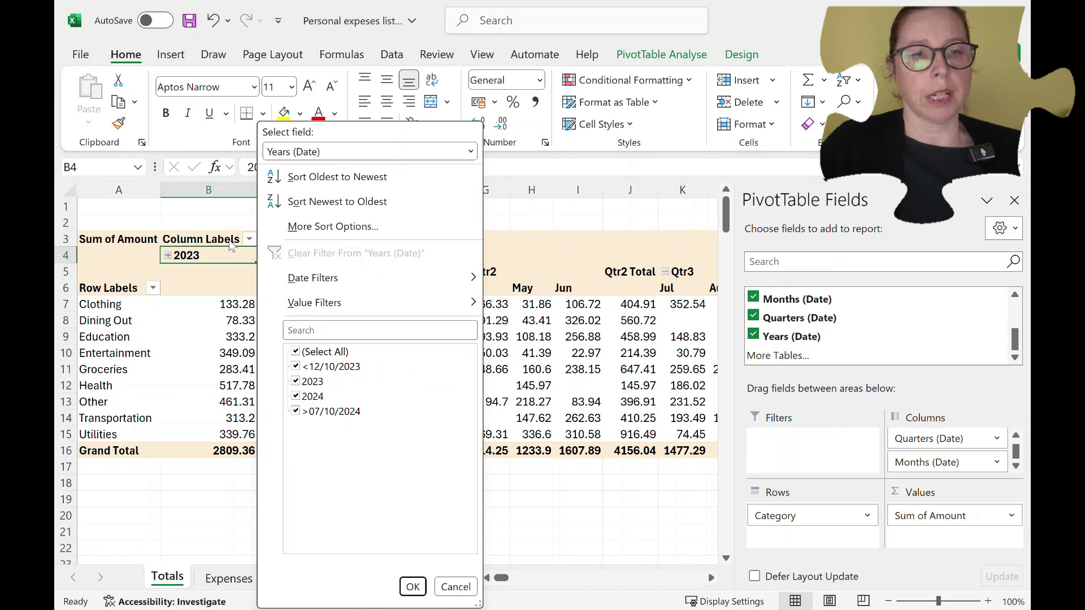
pyautogui.click(224, 242)
pyautogui.rightClick(222, 242)
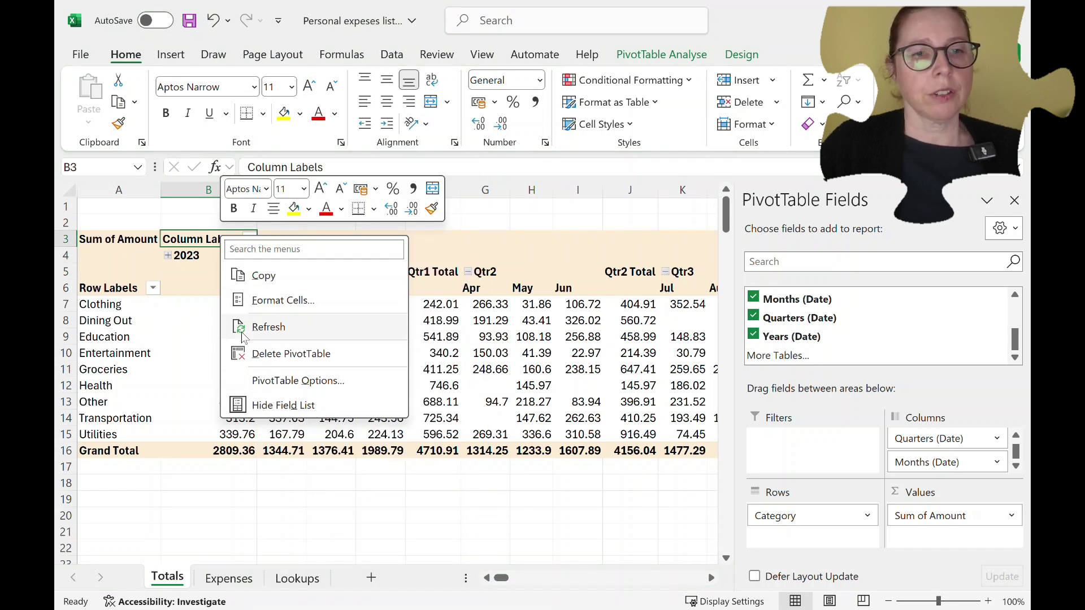
pyautogui.click(202, 244)
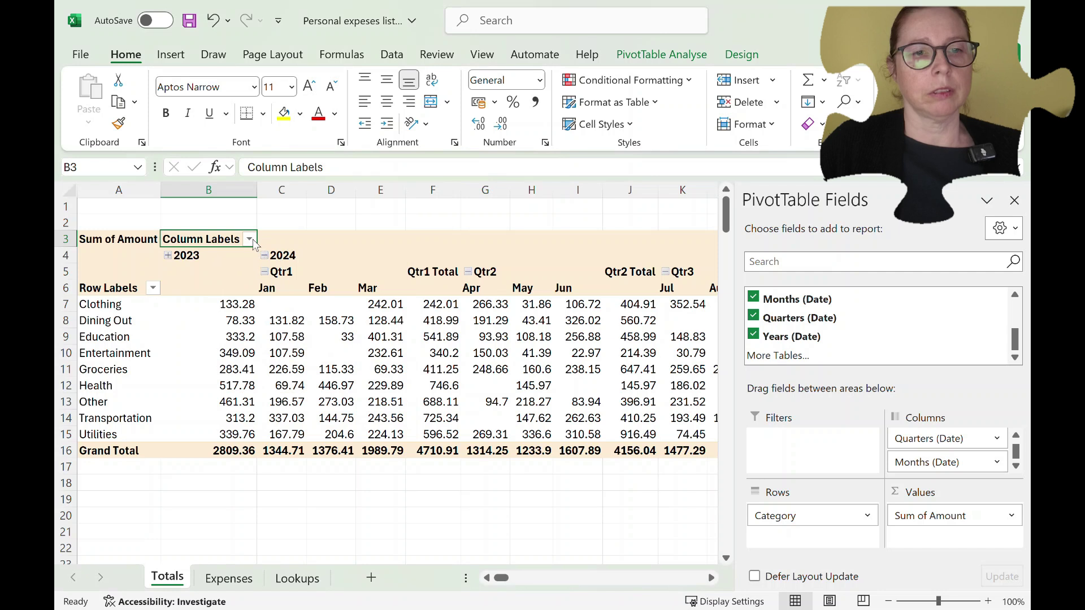
pyautogui.click(249, 240)
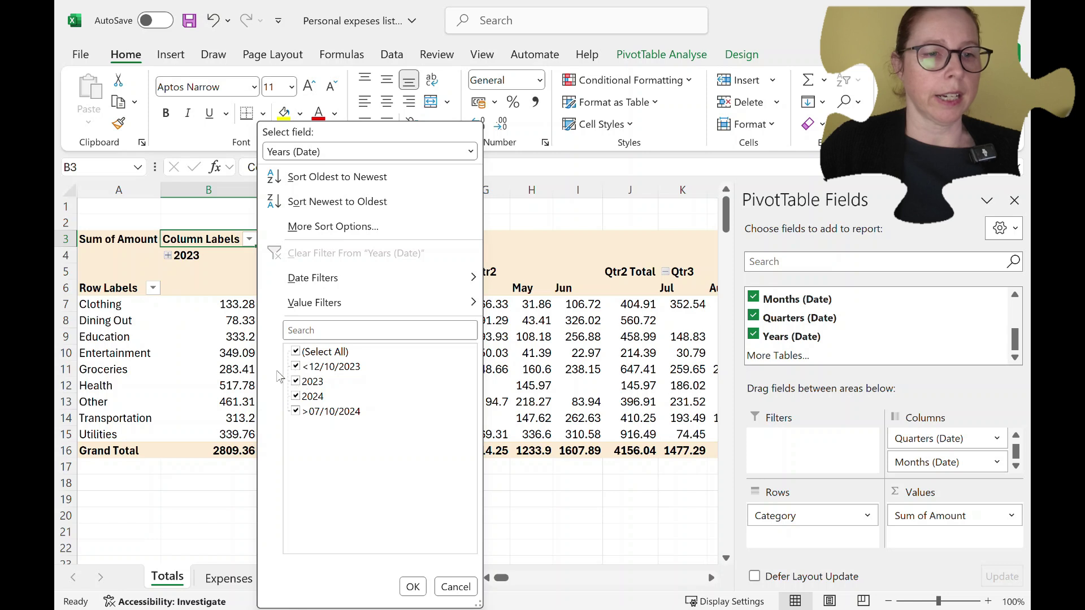
pyautogui.click(179, 290)
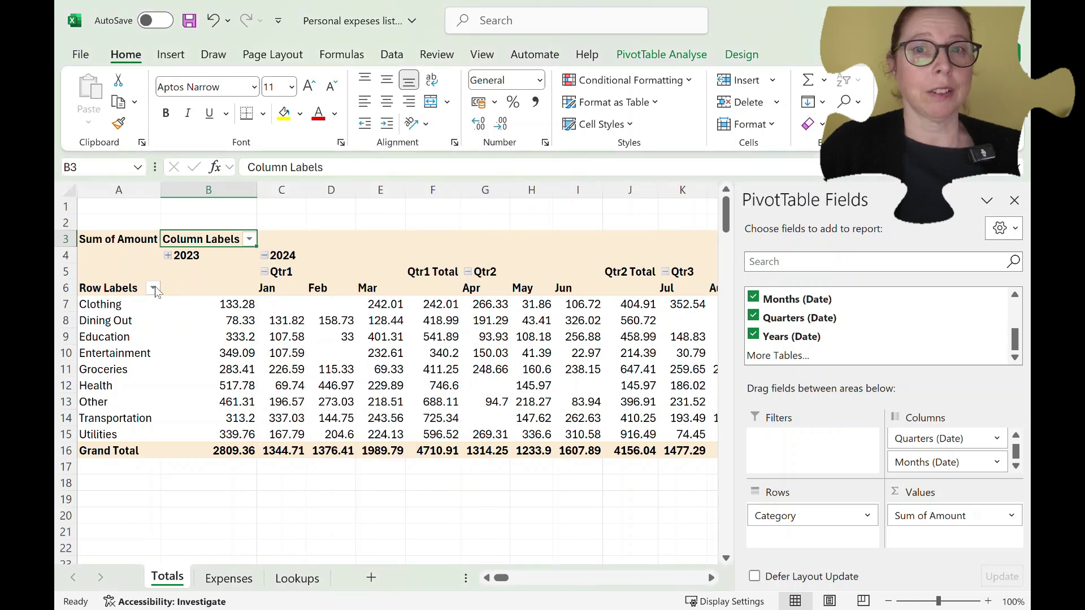
pyautogui.click(153, 290)
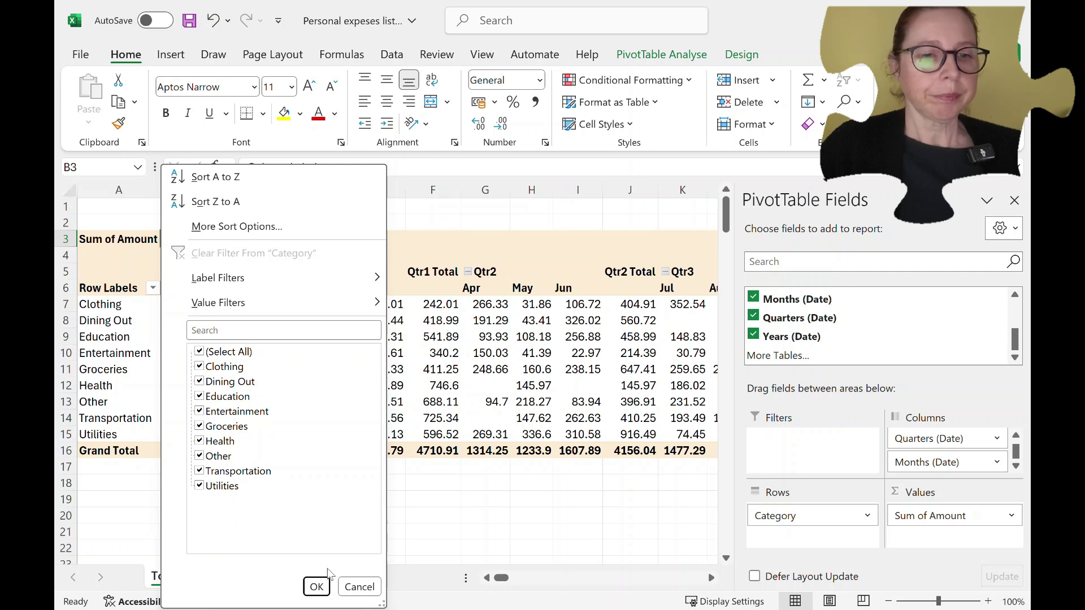
pyautogui.click(360, 586)
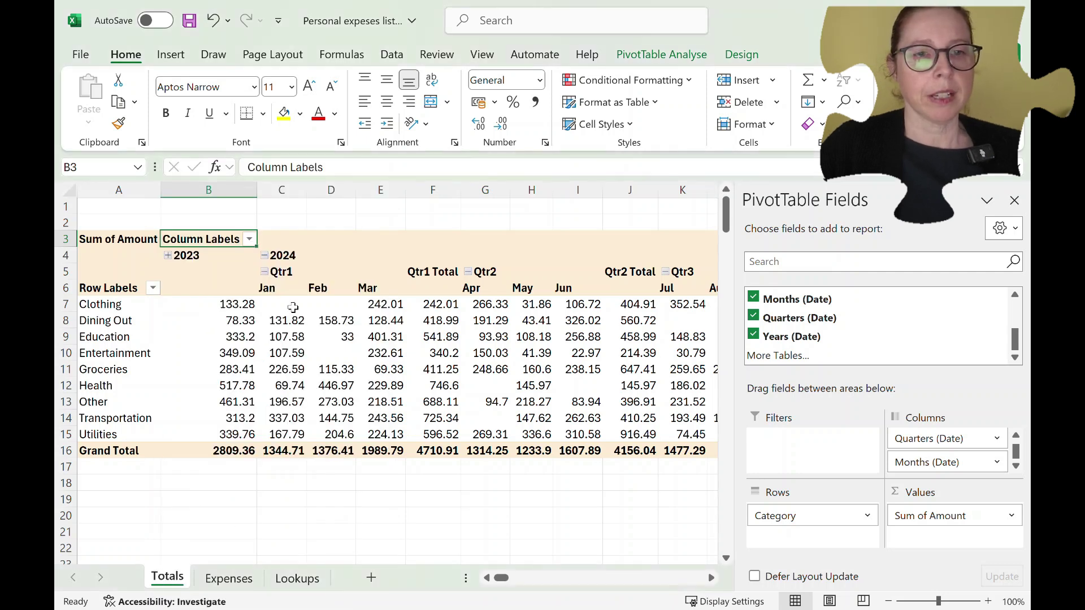